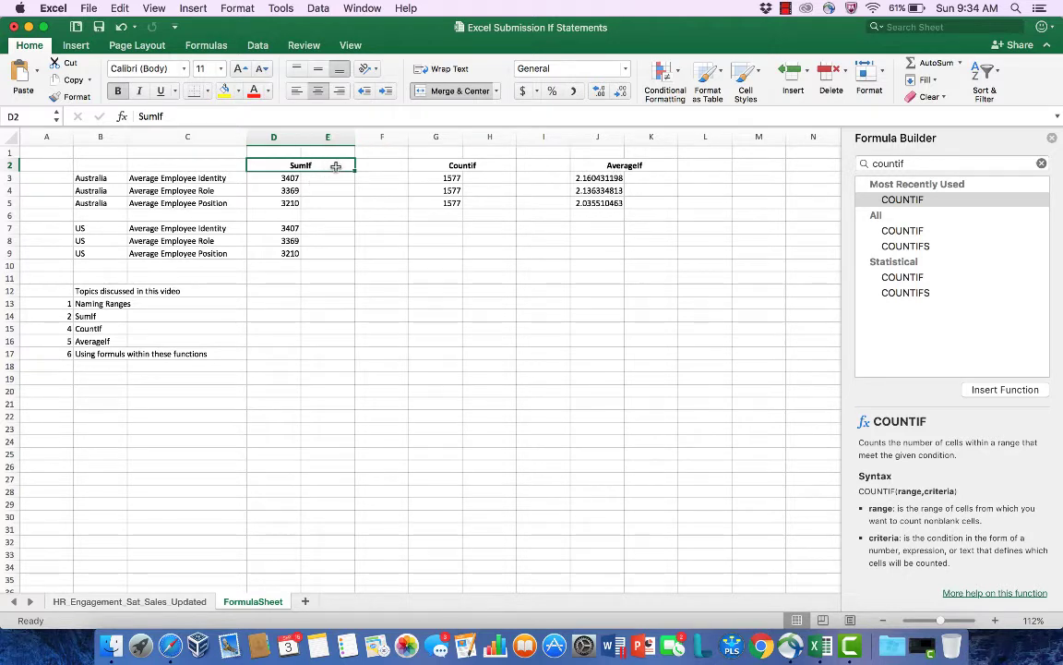
# Step: Look over the SumIf, Countif and AverageIf headings in row 2 of the FormulaSheet
pyautogui.click(413, 166)
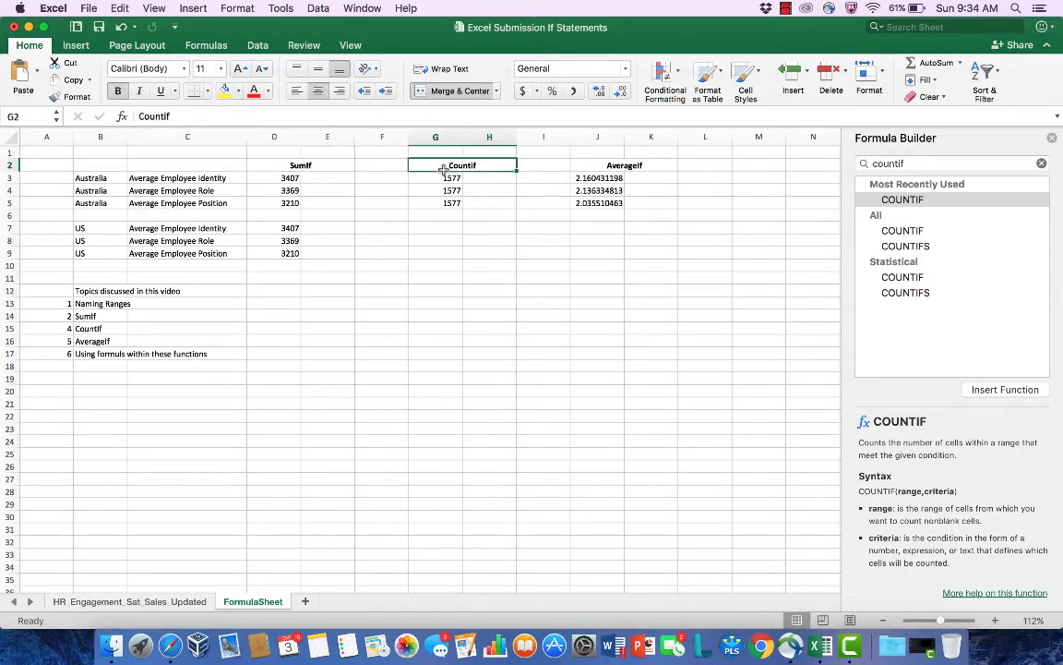
pyautogui.click(604, 167)
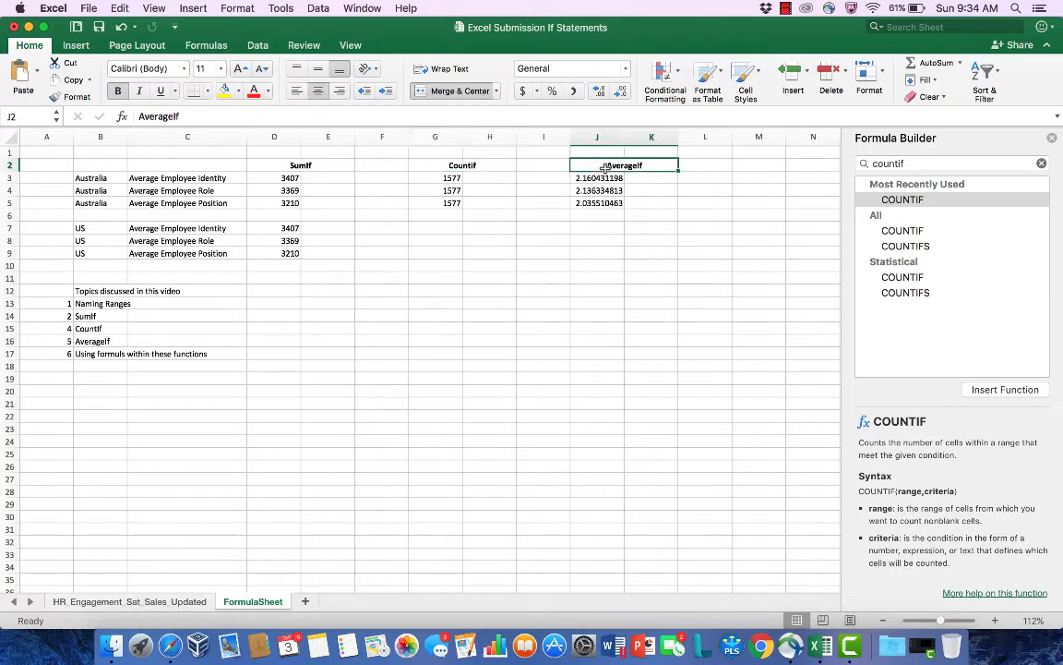
pyautogui.click(263, 165)
pyautogui.click(436, 162)
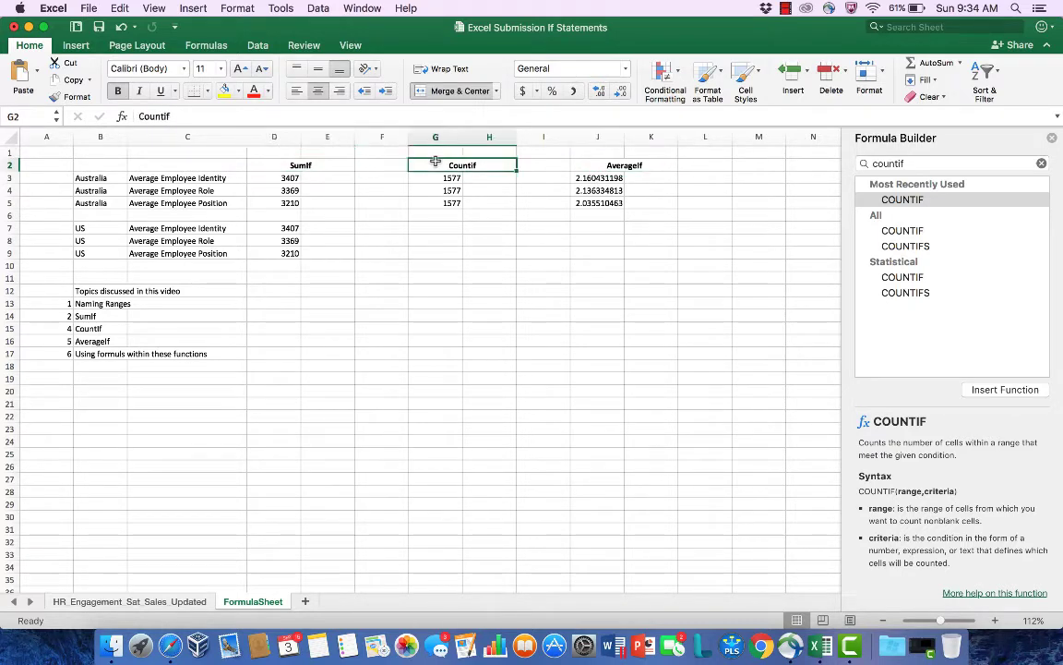
pyautogui.click(591, 166)
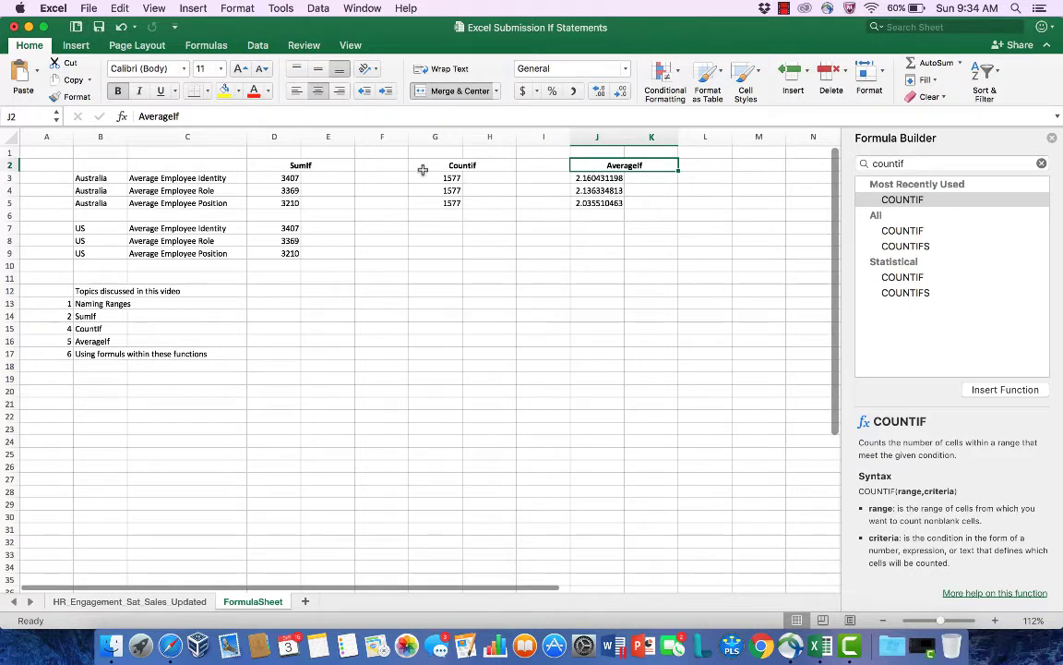
pyautogui.click(290, 167)
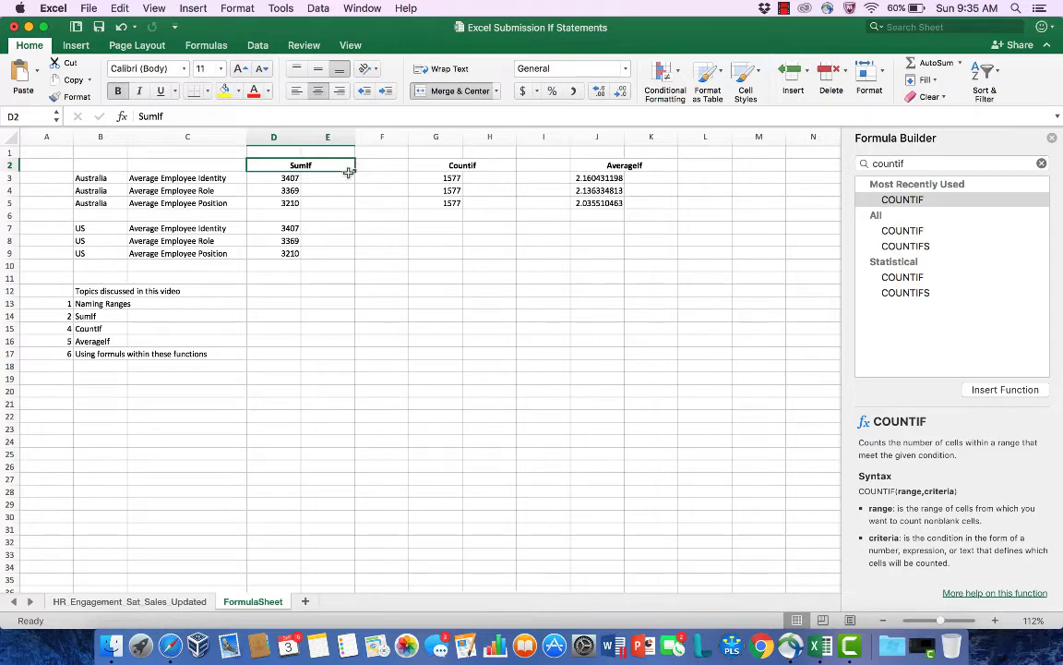
# Step: Open the HR_Engagement_Sat_Sales_Updated sheet and look at the entries in its Department and GEO columns
pyautogui.click(127, 602)
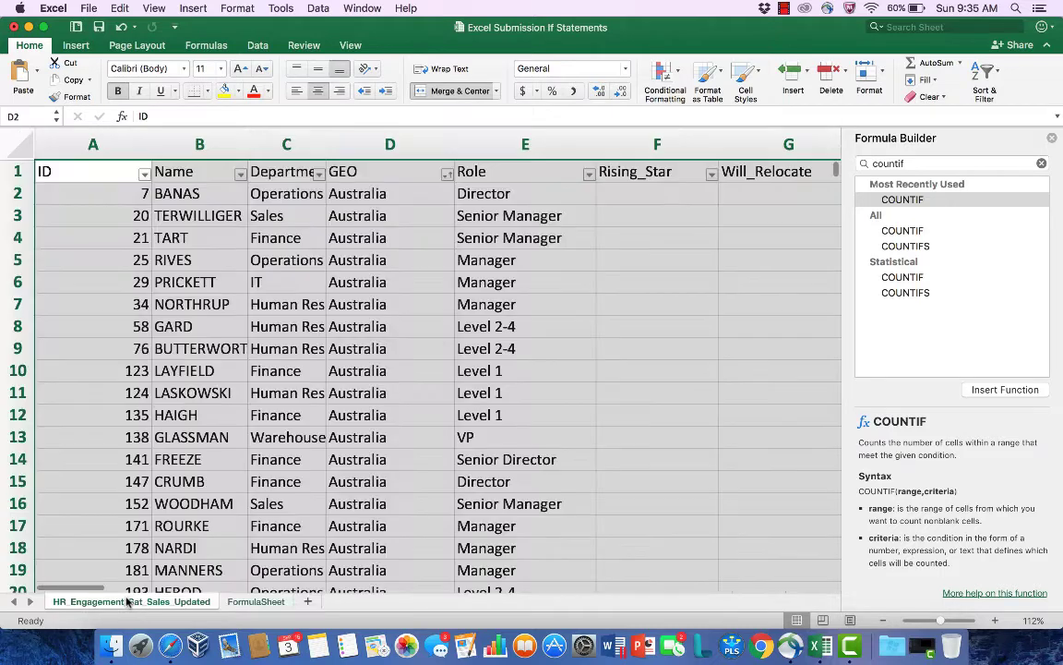
pyautogui.click(278, 211)
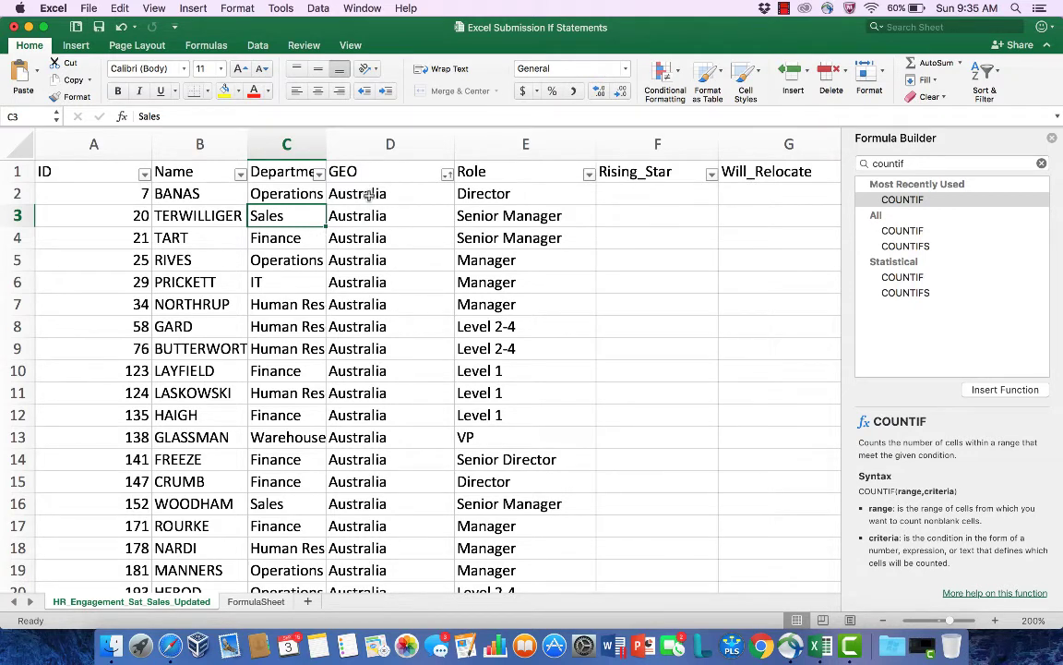
pyautogui.moveTo(374, 196); pyautogui.dragTo(369, 256)
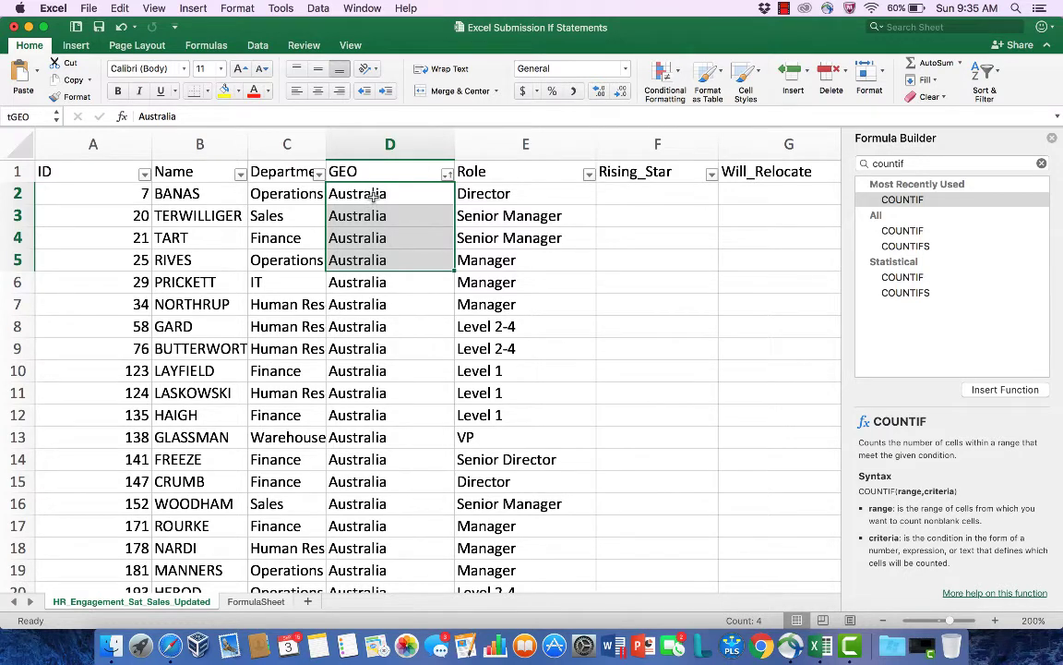
pyautogui.click(375, 259)
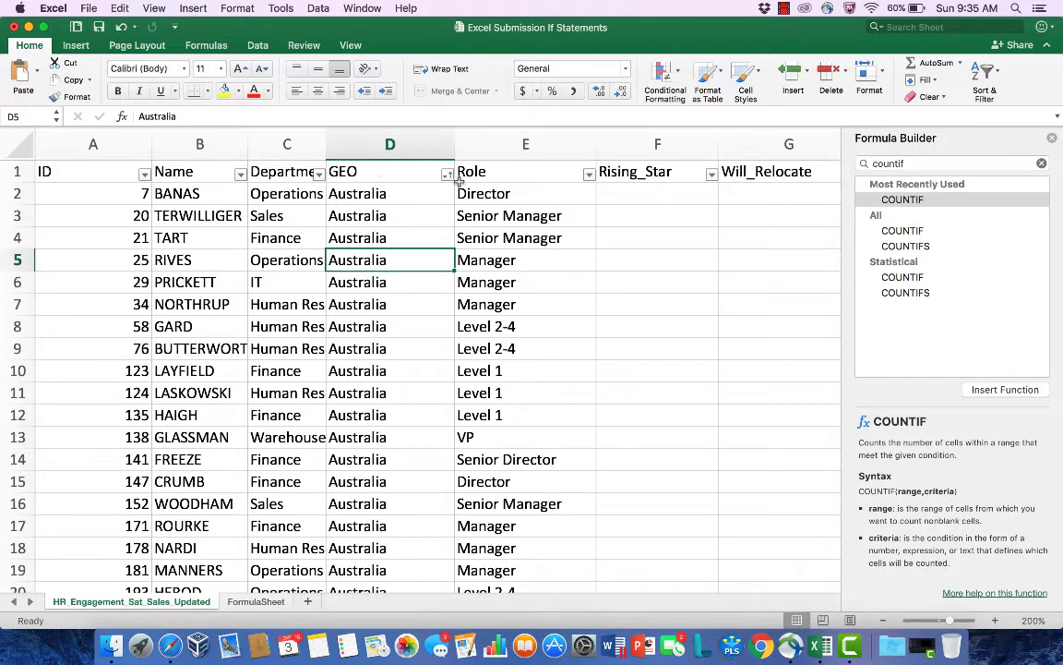
# Step: Go to the named range GEO and check which cells of the column it covers
pyautogui.click(56, 118)
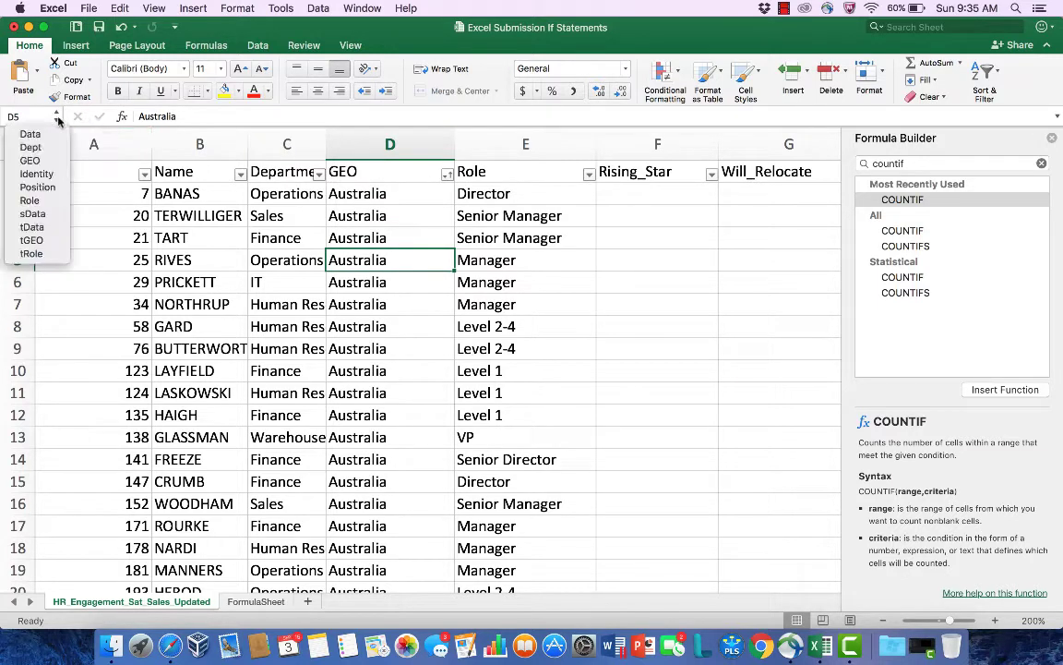
pyautogui.click(31, 160)
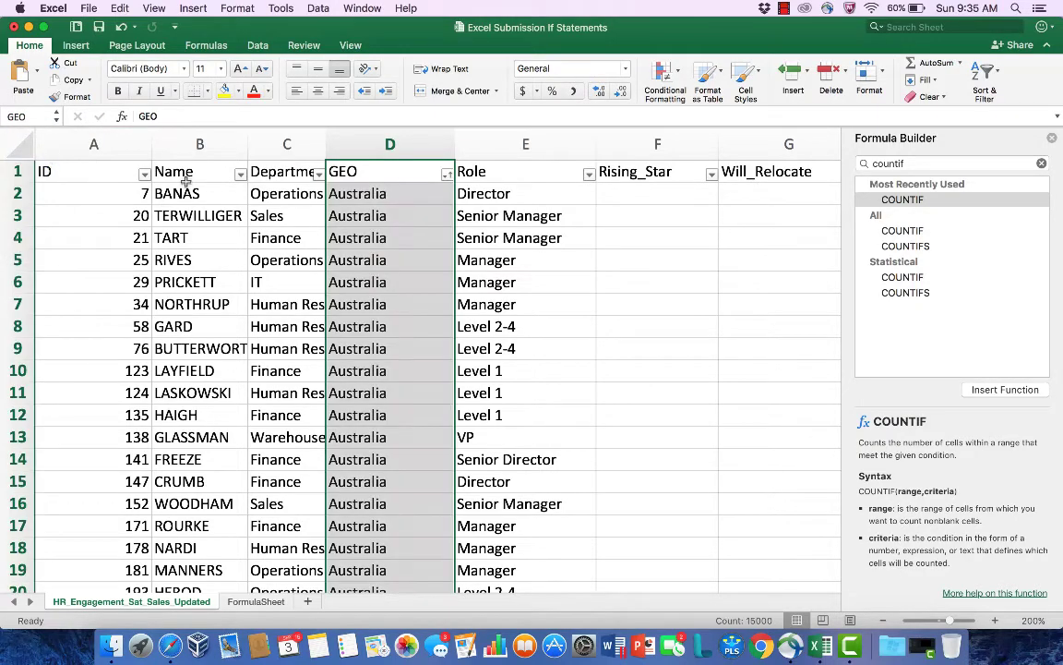
pyautogui.scroll(-10, 397, 225)
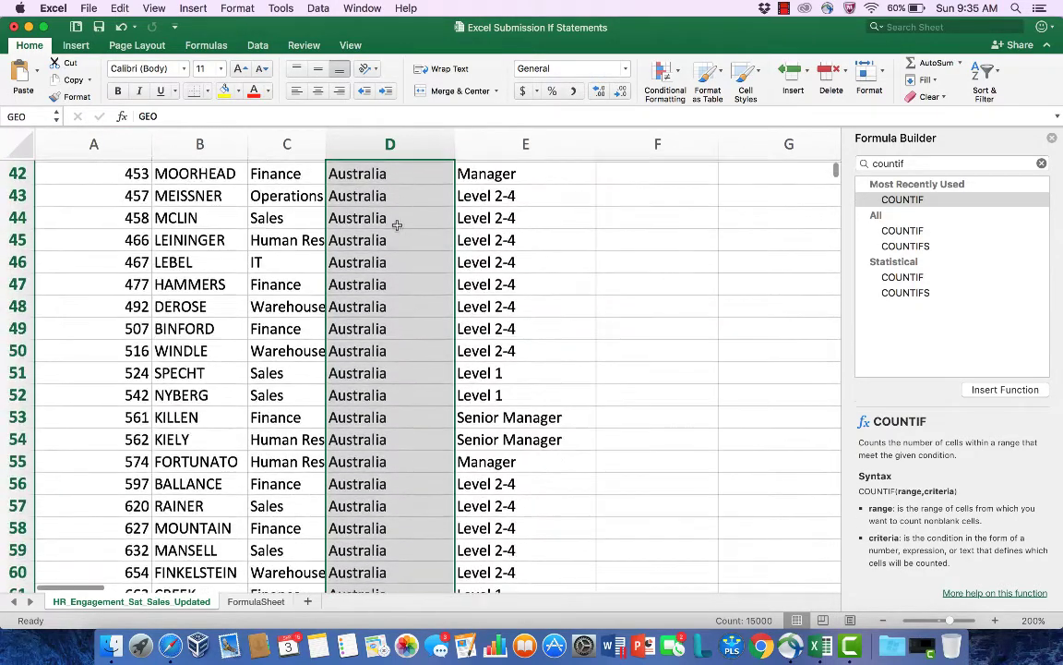
pyautogui.scroll(10, 397, 225)
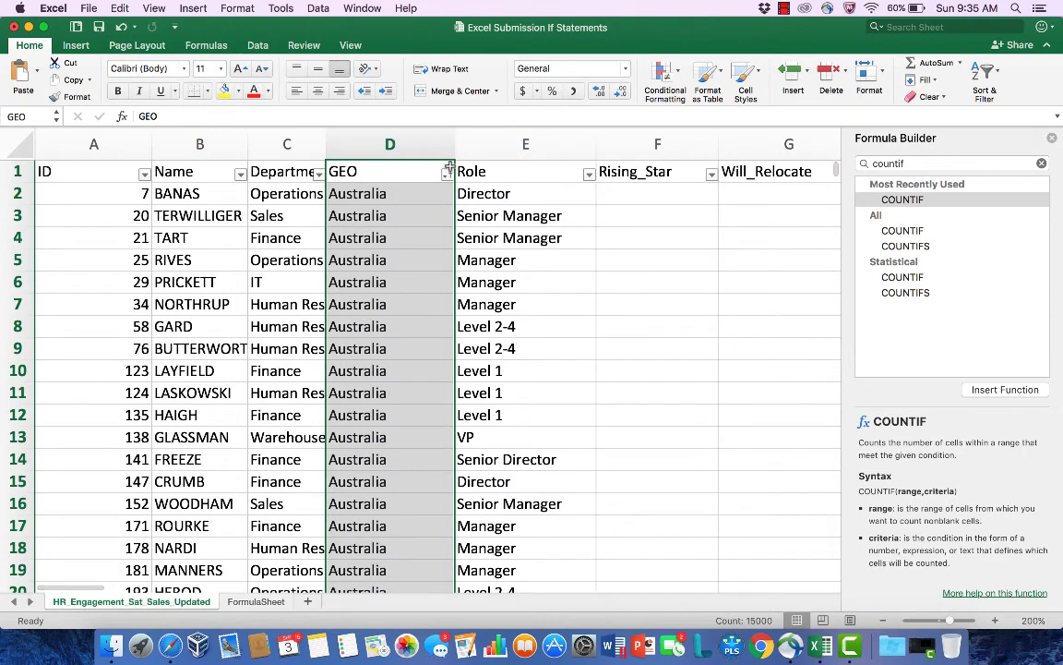
pyautogui.click(390, 193)
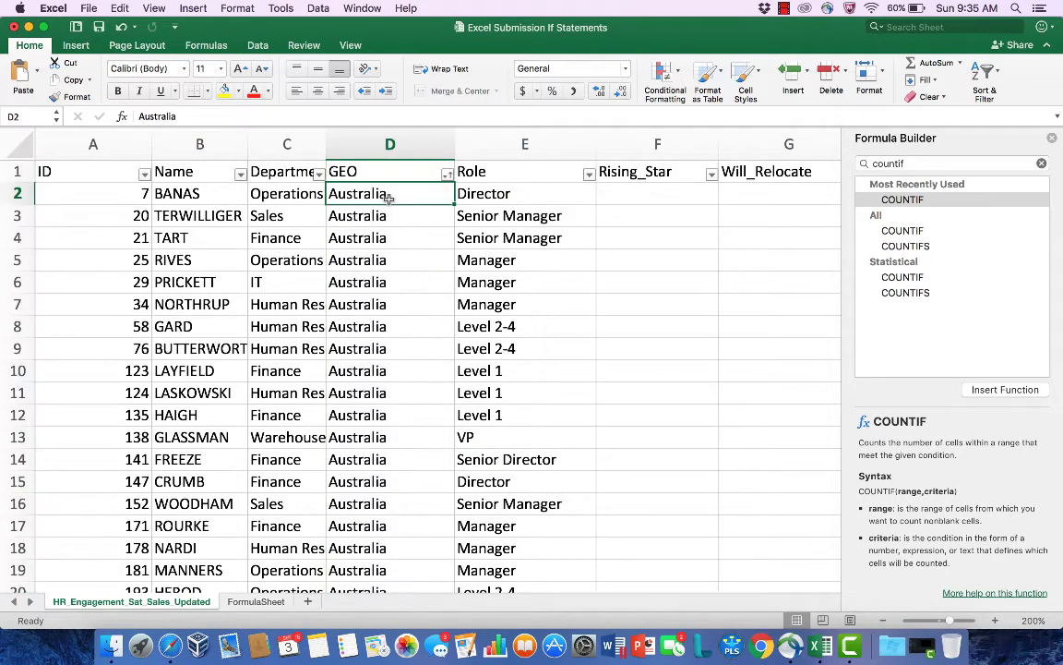
# Step: Go through the named ranges Data, Identity, Position and Role to see the cells each one covers
pyautogui.click(56, 117)
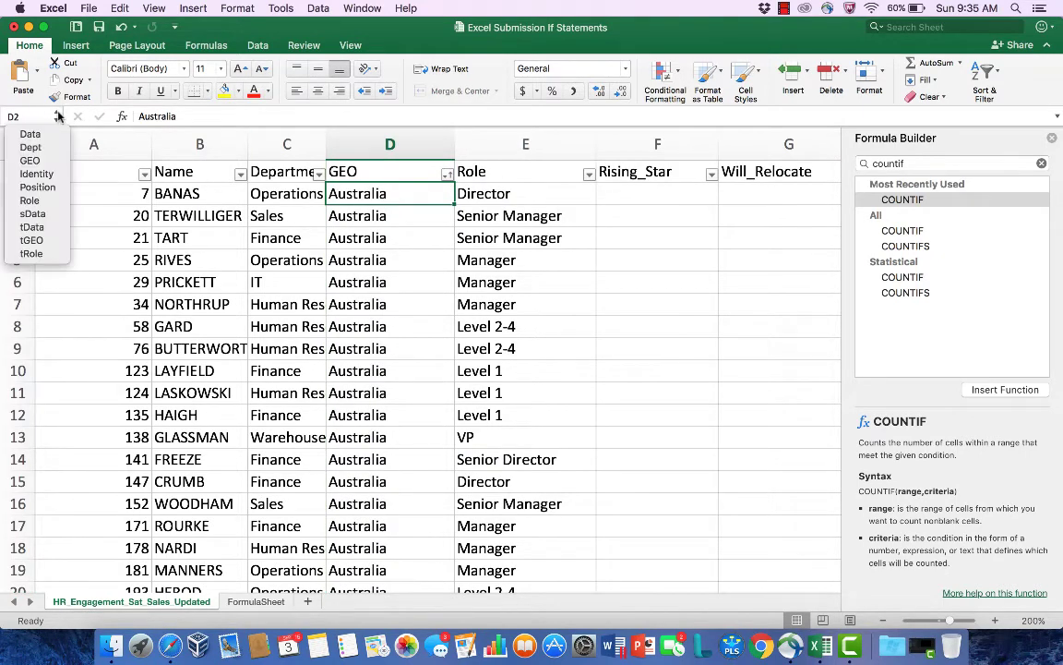
pyautogui.click(46, 133)
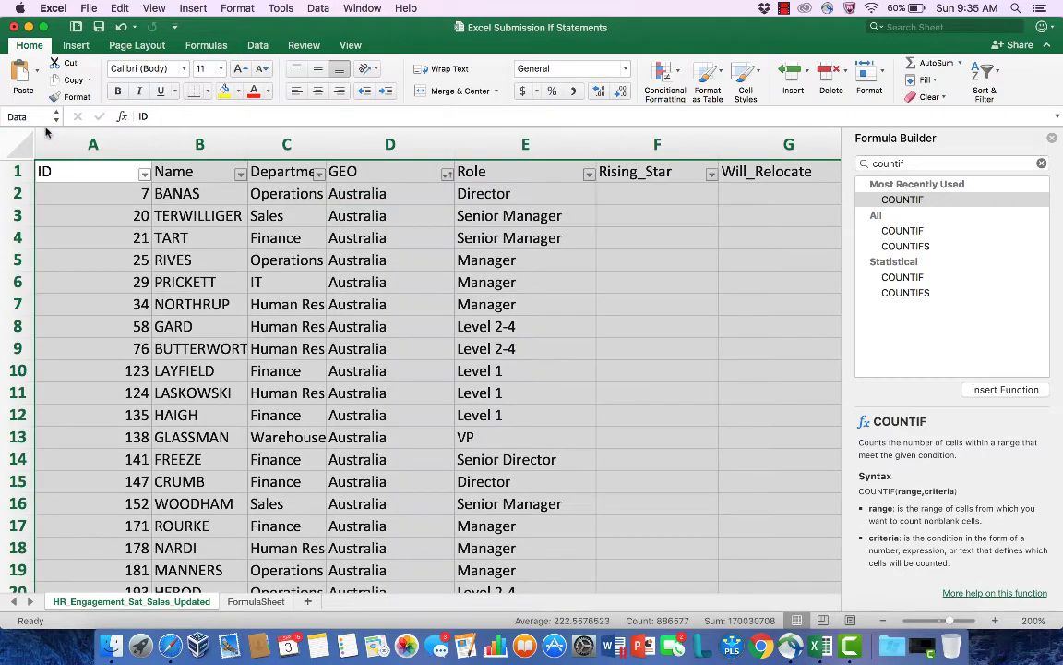
pyautogui.click(57, 117)
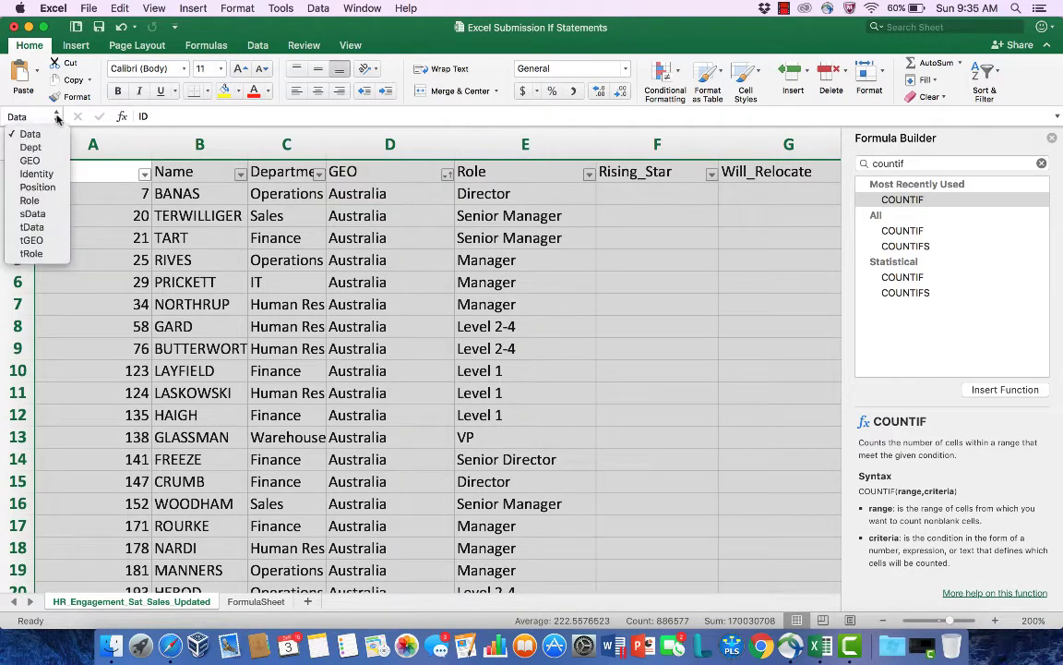
pyautogui.click(46, 175)
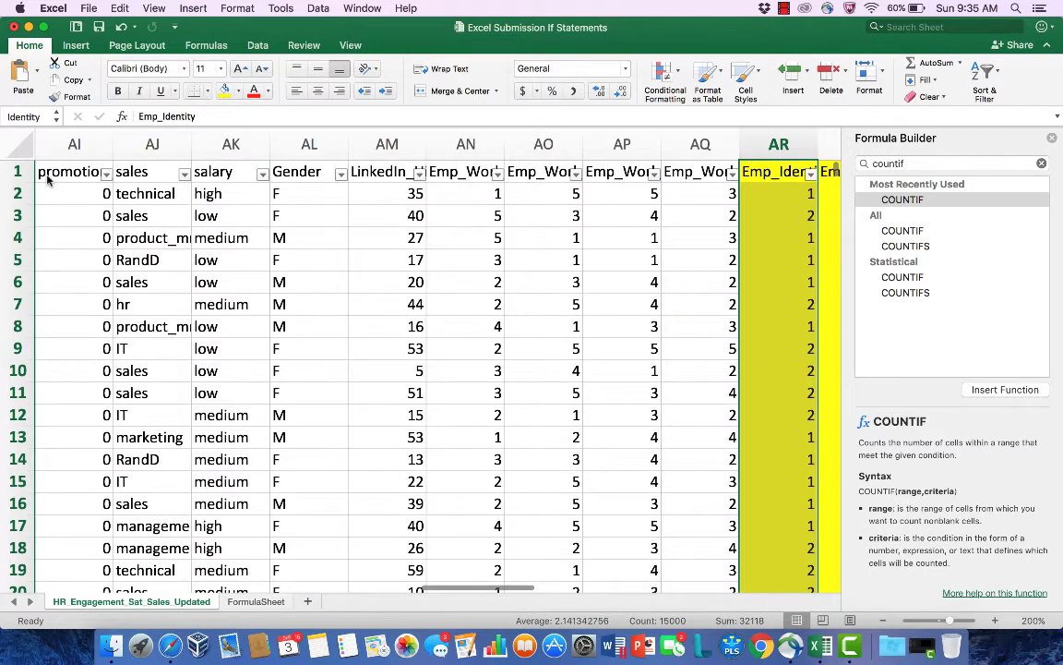
pyautogui.click(56, 116)
pyautogui.click(46, 186)
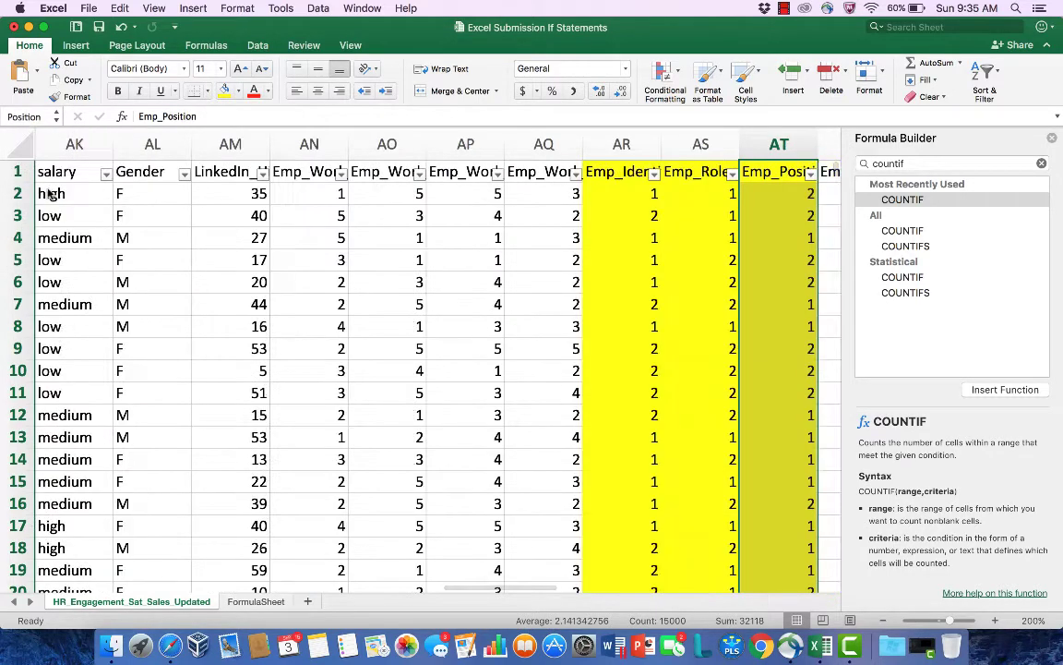
pyautogui.click(56, 116)
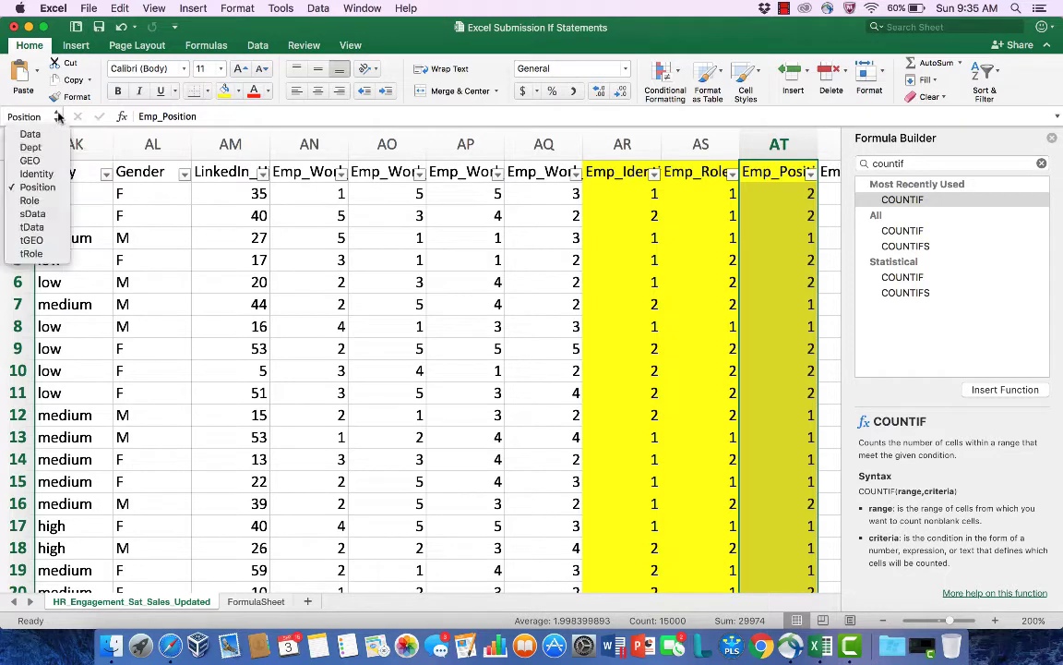
pyautogui.click(35, 201)
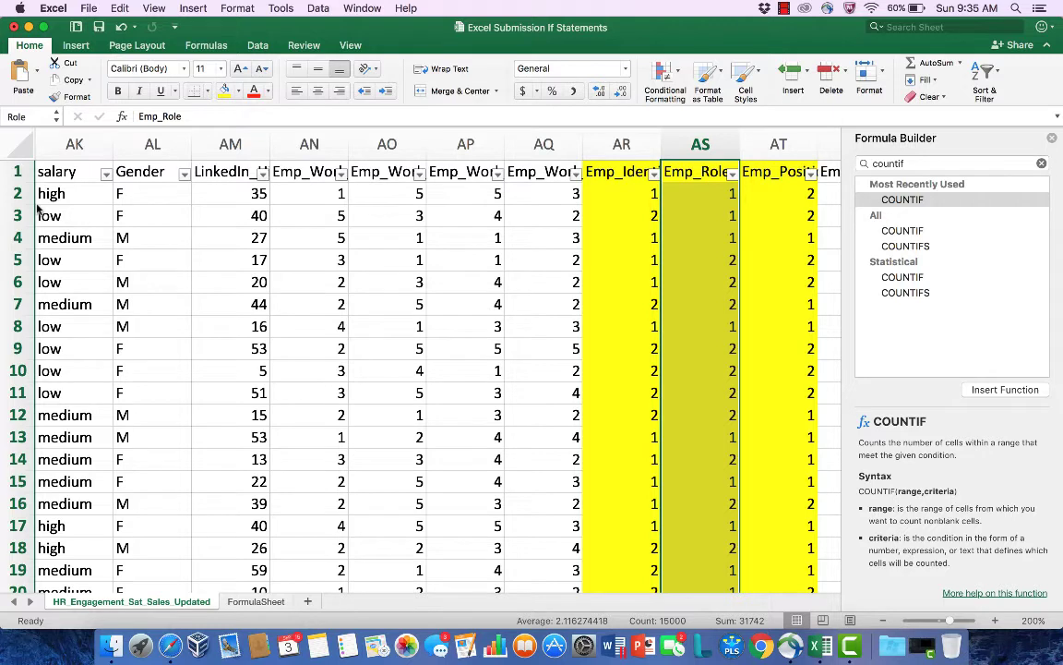
# Step: Select the Gender column from its header in AL1 down to row 15000 and name the range Gender
pyautogui.click(136, 171)
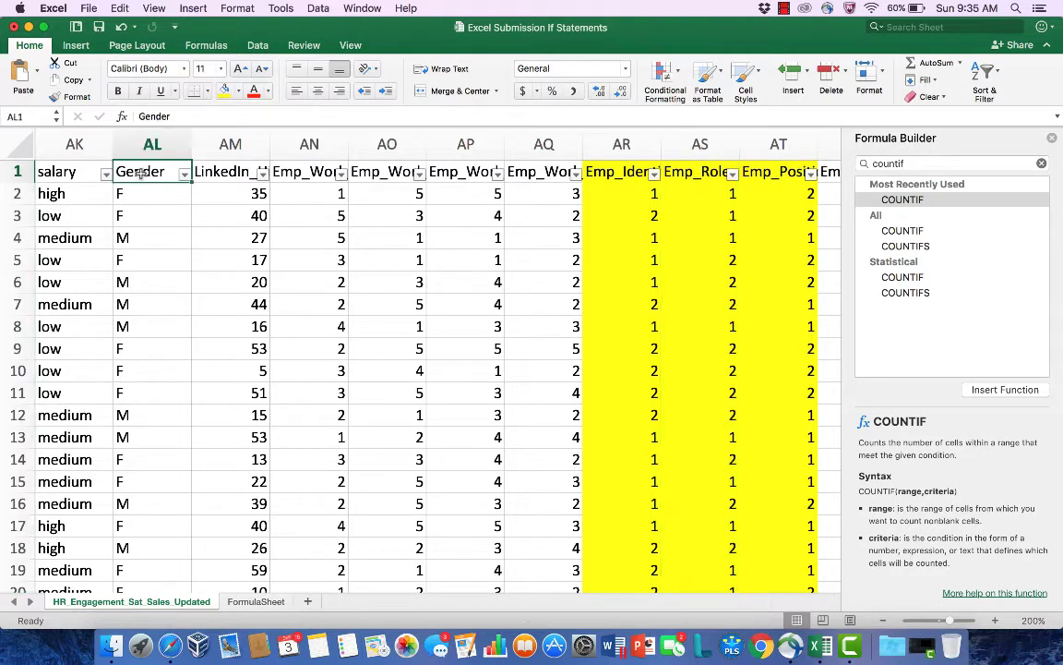
pyautogui.moveTo(138, 174); pyautogui.dragTo(138, 239)
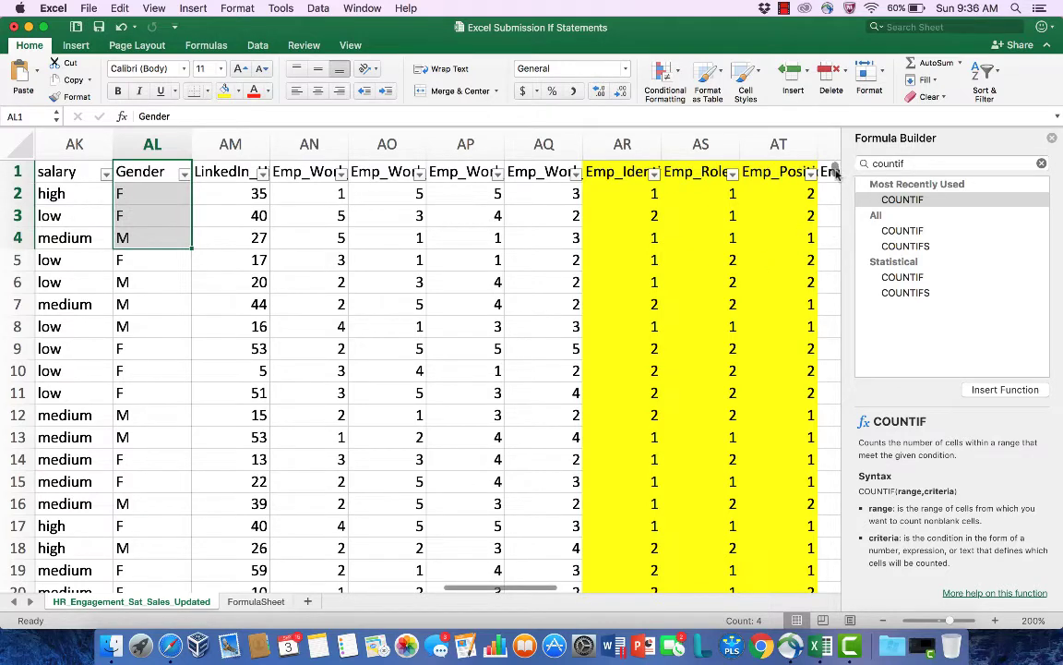
pyautogui.moveTo(835, 173); pyautogui.dragTo(829, 588)
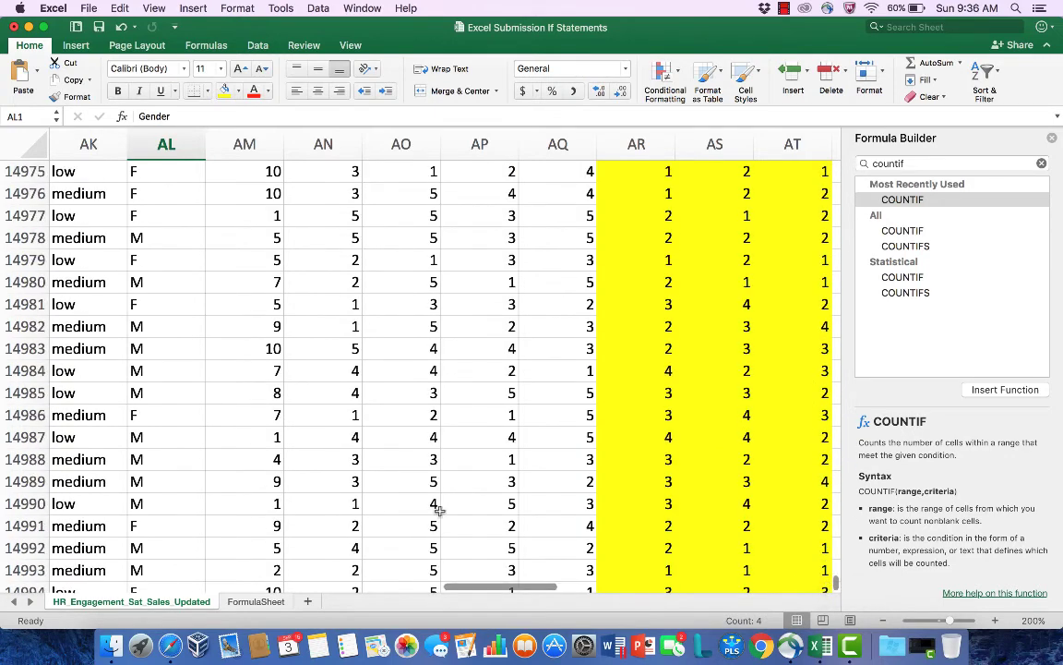
pyautogui.keyDown('shift'); pyautogui.click(180, 498); pyautogui.keyUp('shift')
pyautogui.hotkey('shift', 'Down')
pyautogui.hotkey('shift', 'Down')
pyautogui.hotkey('shift', 'Down')
pyautogui.hotkey('shift', 'Down')
pyautogui.hotkey('shift', 'Down')
pyautogui.hotkey('shift', 'Down')
pyautogui.hotkey('shift', 'Down')
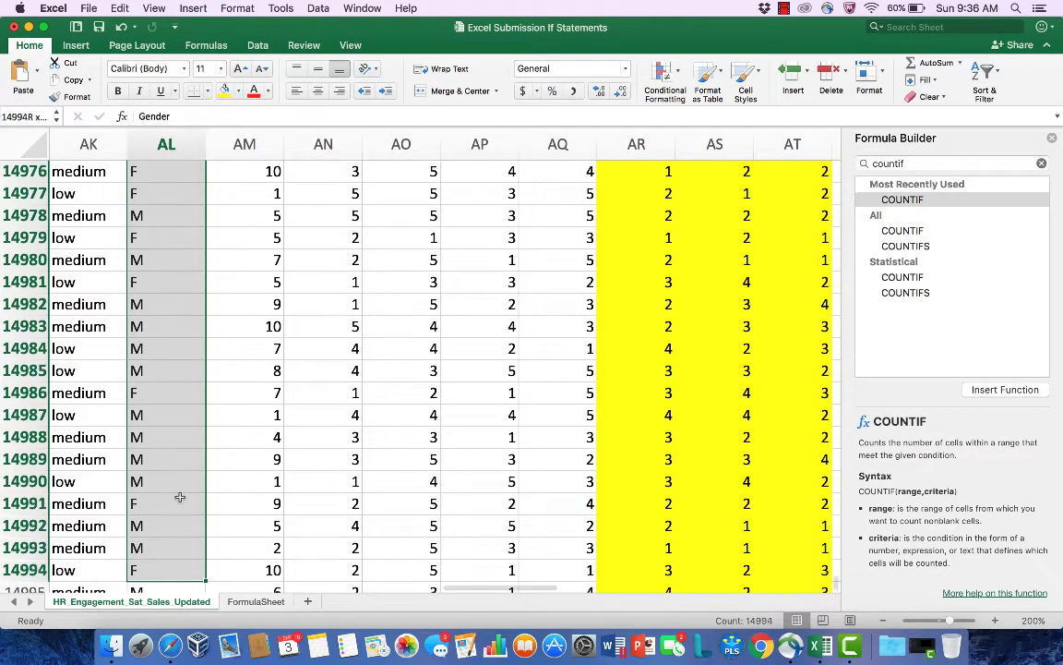
pyautogui.hotkey('shift', 'Down')
pyautogui.hotkey('shift', 'Down')
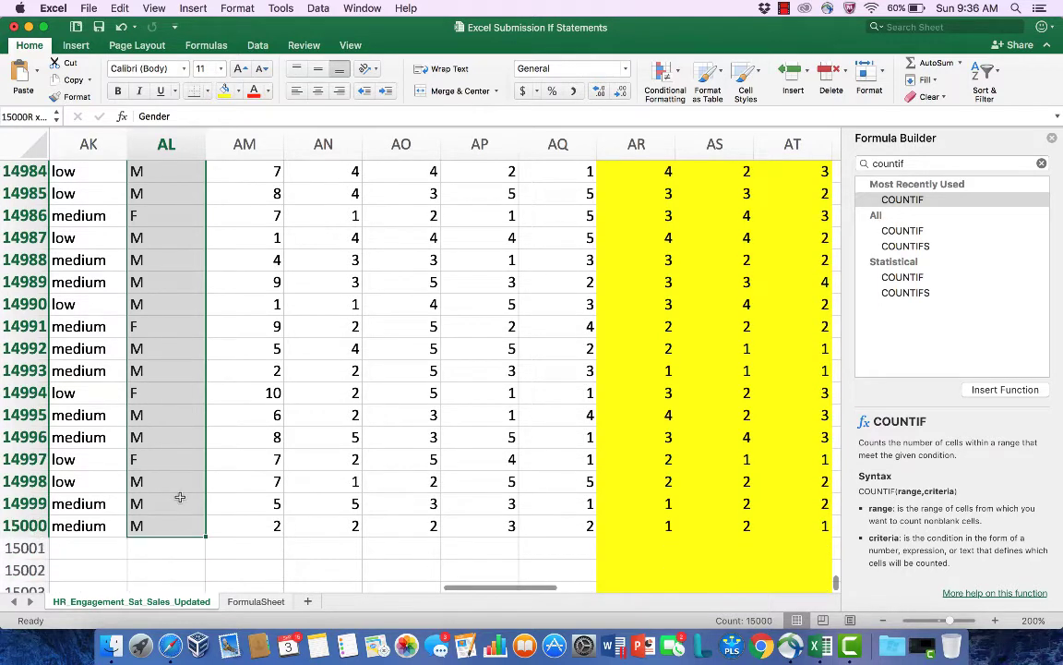
pyautogui.hotkey('shift', 'Down')
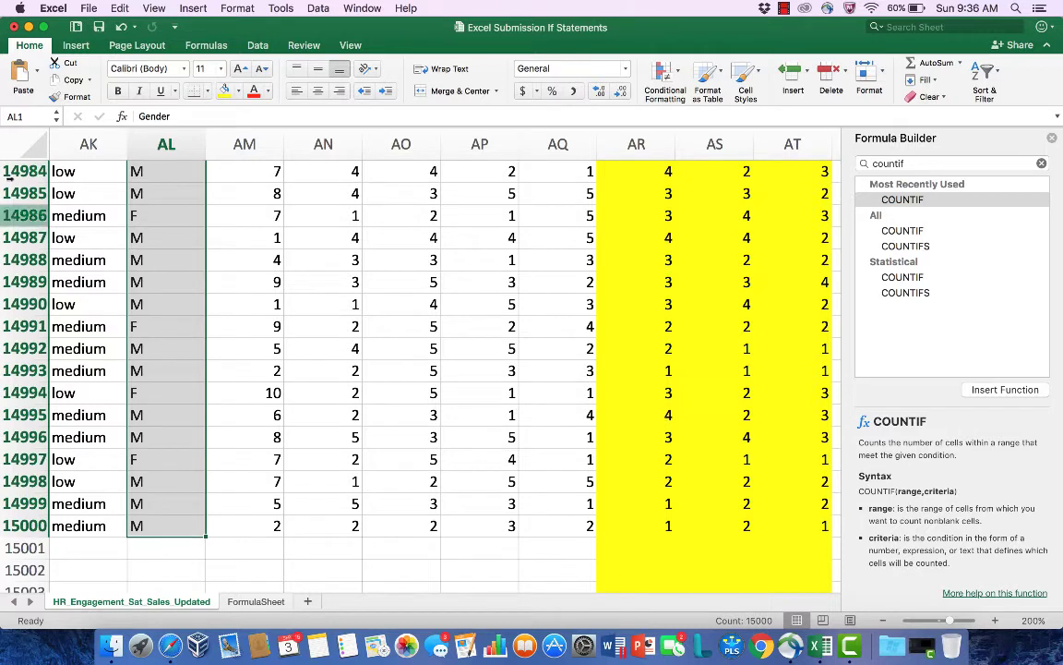
pyautogui.click(28, 117)
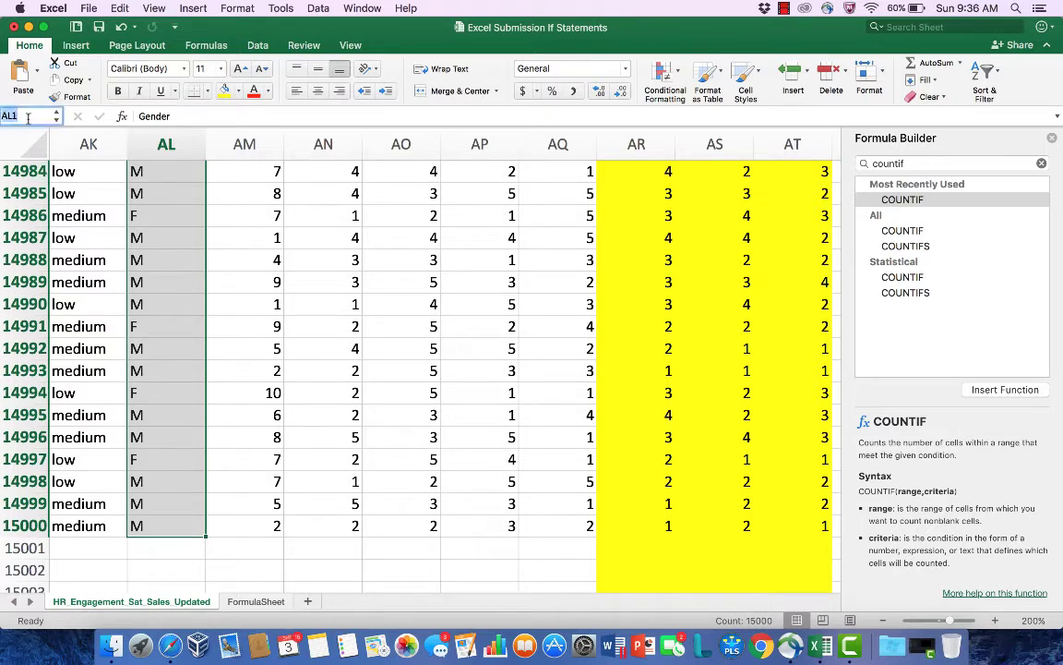
pyautogui.write('GEO')
pyautogui.press('BackSpace')
pyautogui.write('nder')
pyautogui.press('BackSpace')
pyautogui.press('BackSpace')
pyautogui.press('BackSpace')
pyautogui.press('BackSpace')
pyautogui.press('BackSpace')
pyautogui.write('Ender')
pyautogui.press('BackSpace')
pyautogui.press('BackSpace')
pyautogui.press('BackSpace')
pyautogui.press('BackSpace')
pyautogui.press('BackSpace')
pyautogui.write('EO')
pyautogui.press('BackSpace')
pyautogui.press('BackSpace')
pyautogui.write('Ender')
pyautogui.press('BackSpace')
pyautogui.write('e')
pyautogui.press('Return')
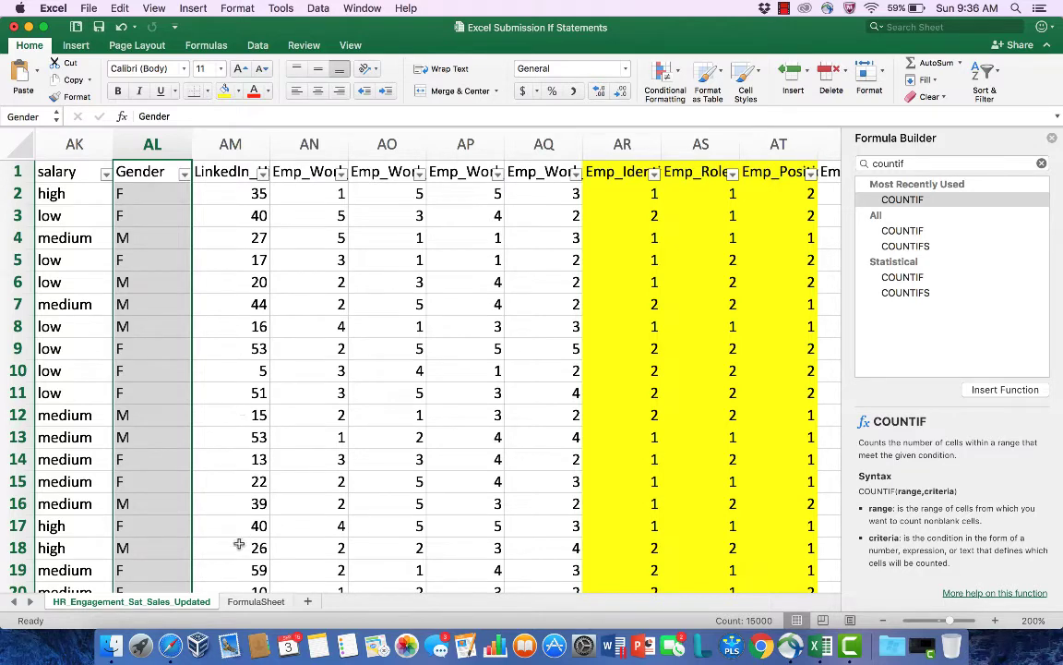
# Step: On the FormulaSheet, examine the SUMIF formulas in D3 to D5, the COUNTIF formula in G3 and the AVERAGEIF formula in J3
pyautogui.click(256, 601)
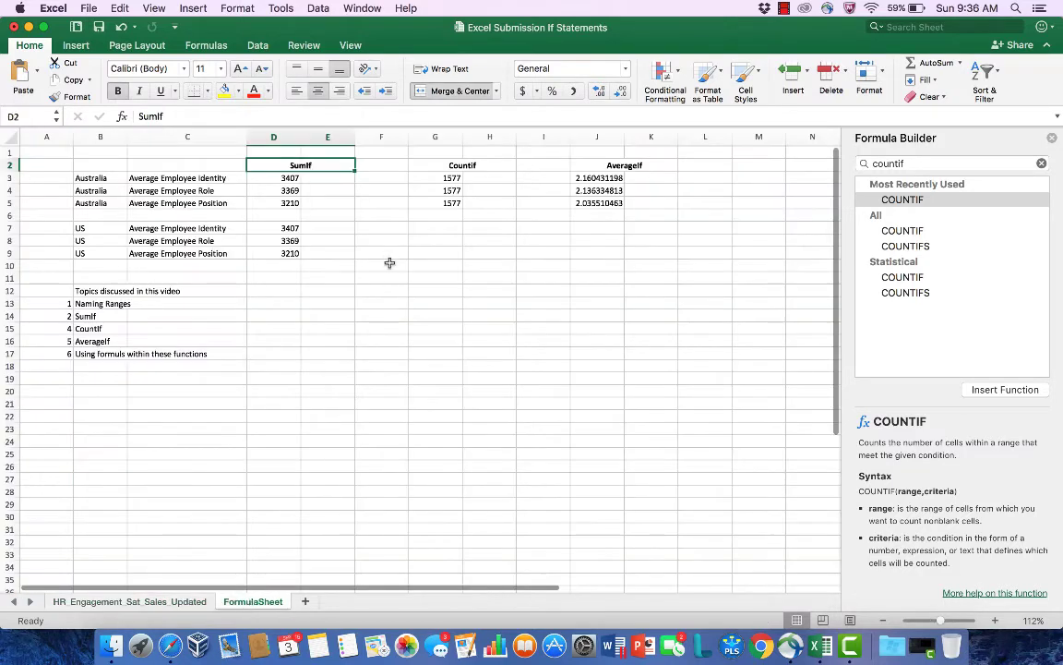
pyautogui.click(288, 181)
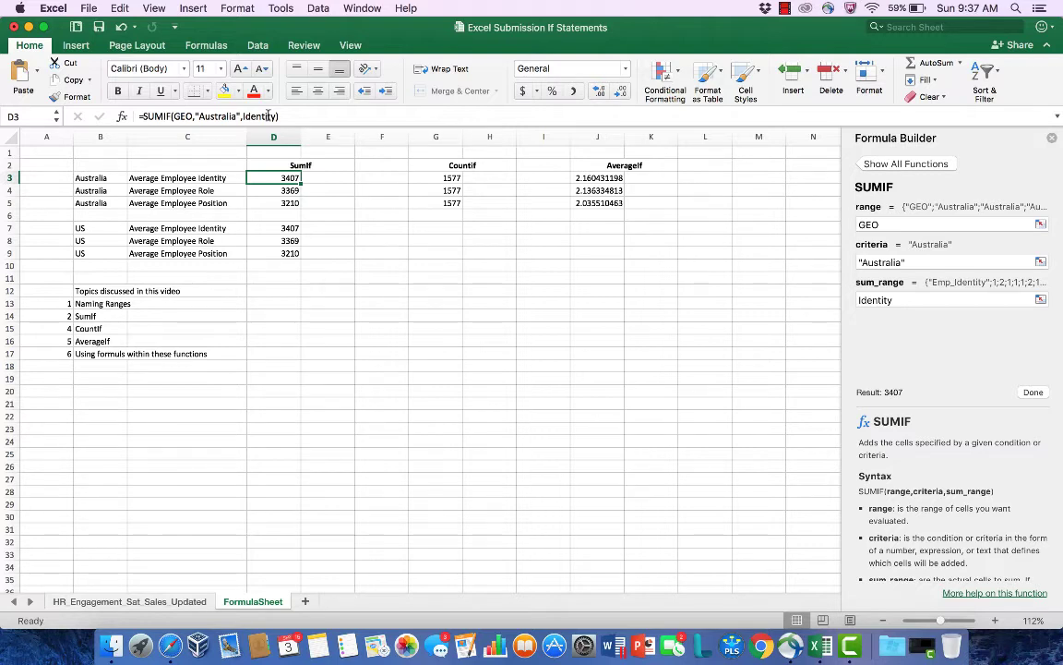
pyautogui.press('Right')
pyautogui.press('Right')
pyautogui.press('Right')
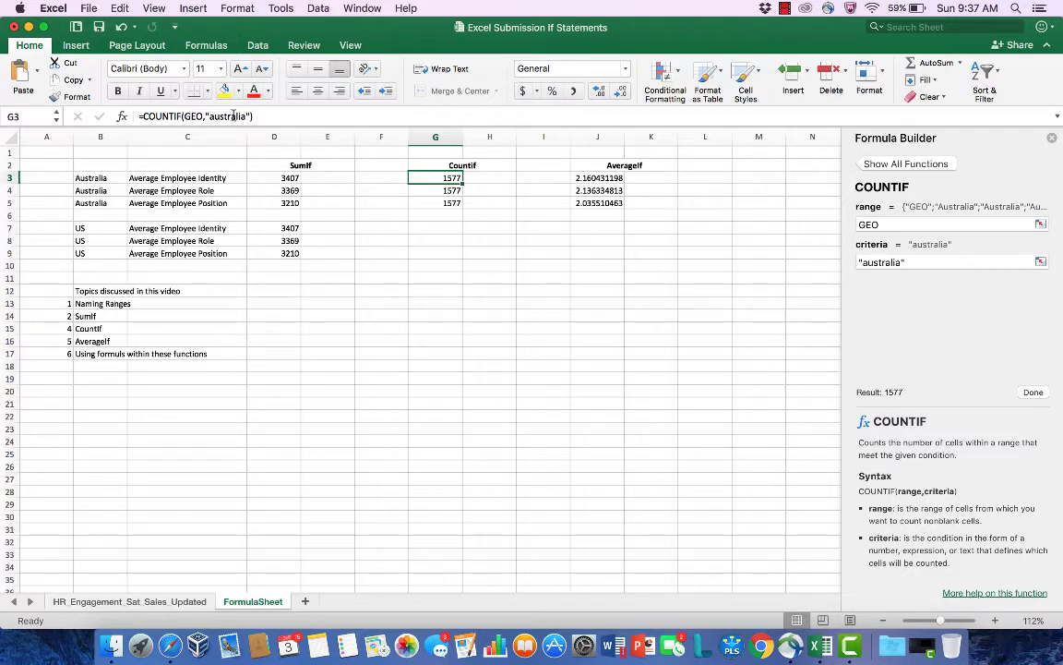
pyautogui.click(588, 178)
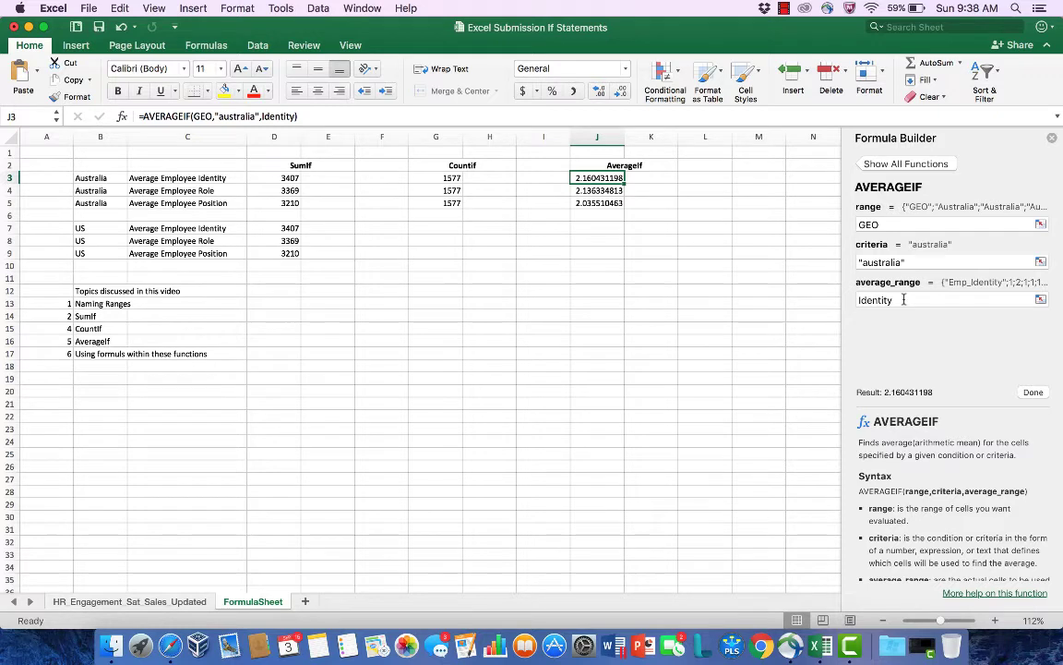
pyautogui.click(286, 189)
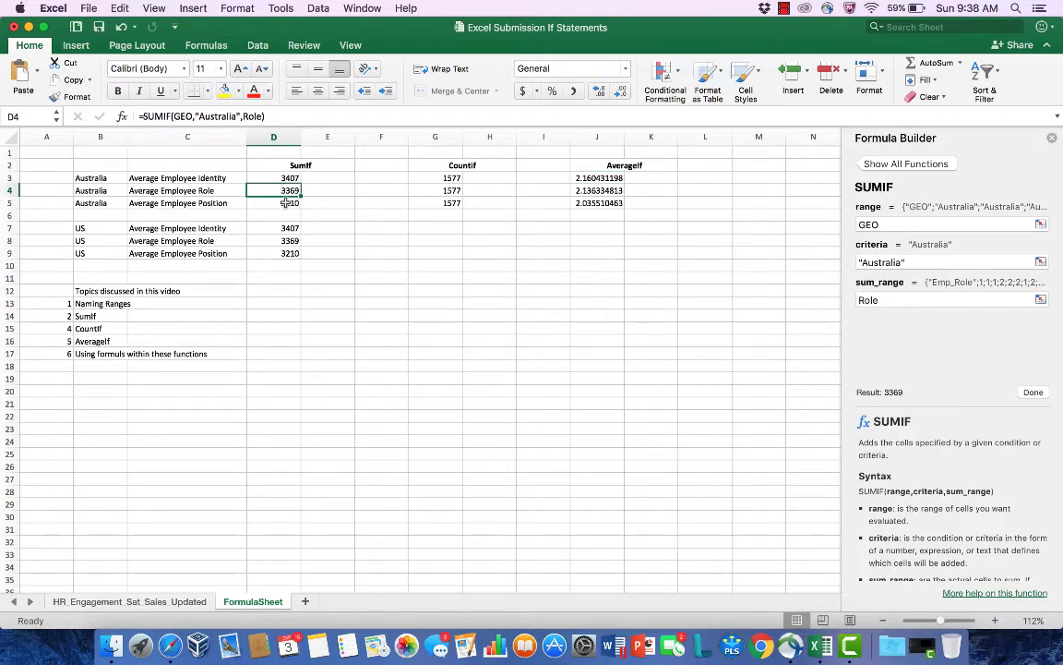
pyautogui.click(286, 202)
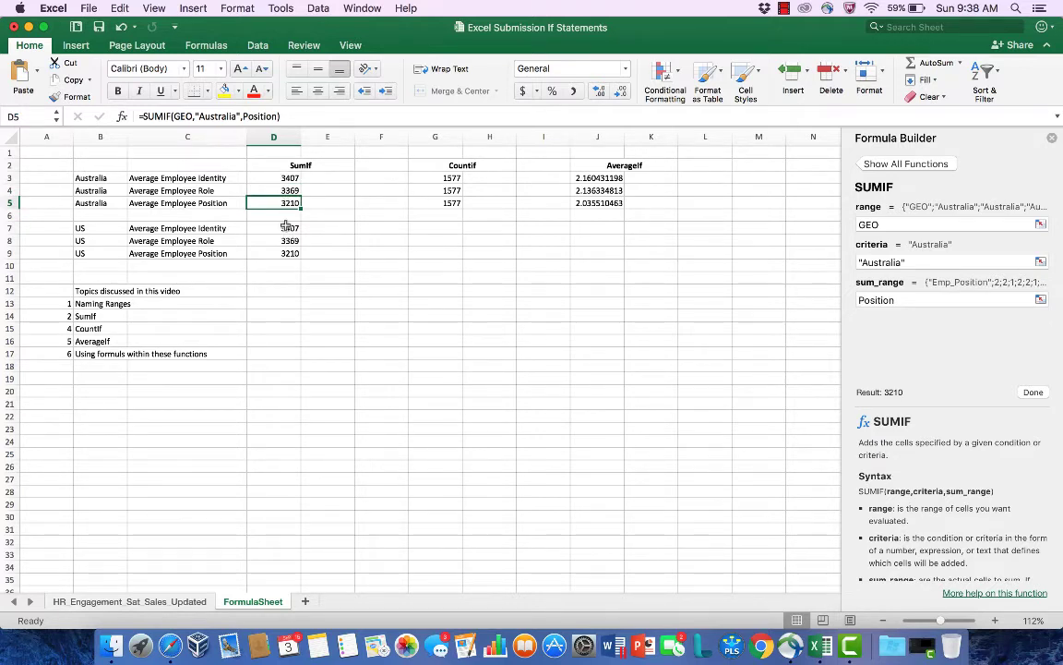
# Step: Undo the earlier paste in D7:D9 and try pasting the copied D3:D5 SUMIF formulas there again
pyautogui.click(287, 228)
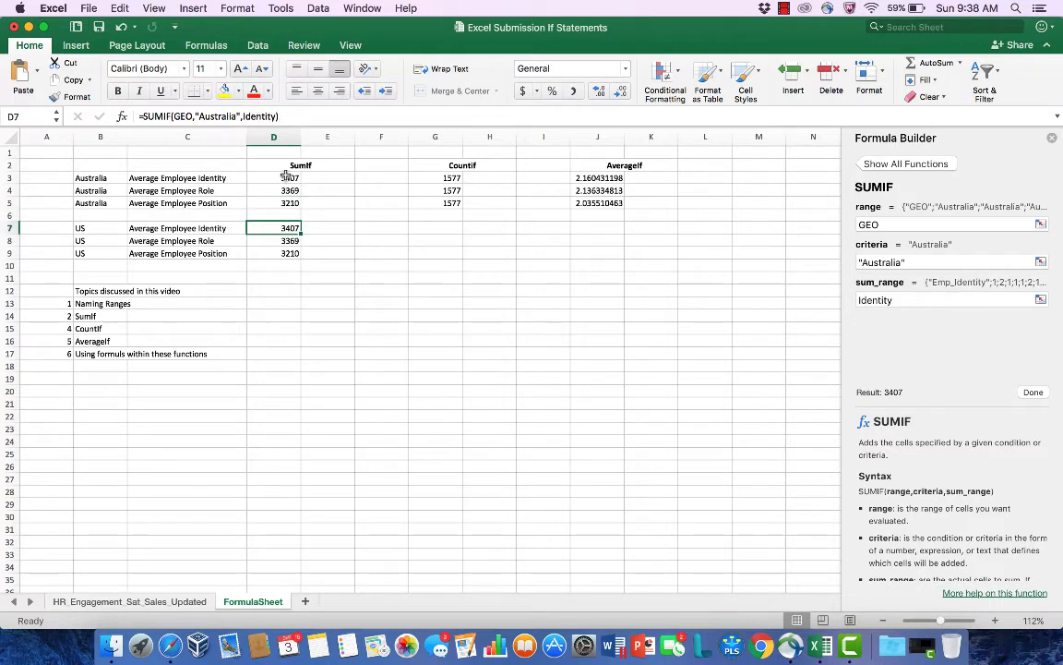
pyautogui.moveTo(287, 175); pyautogui.dragTo(288, 201)
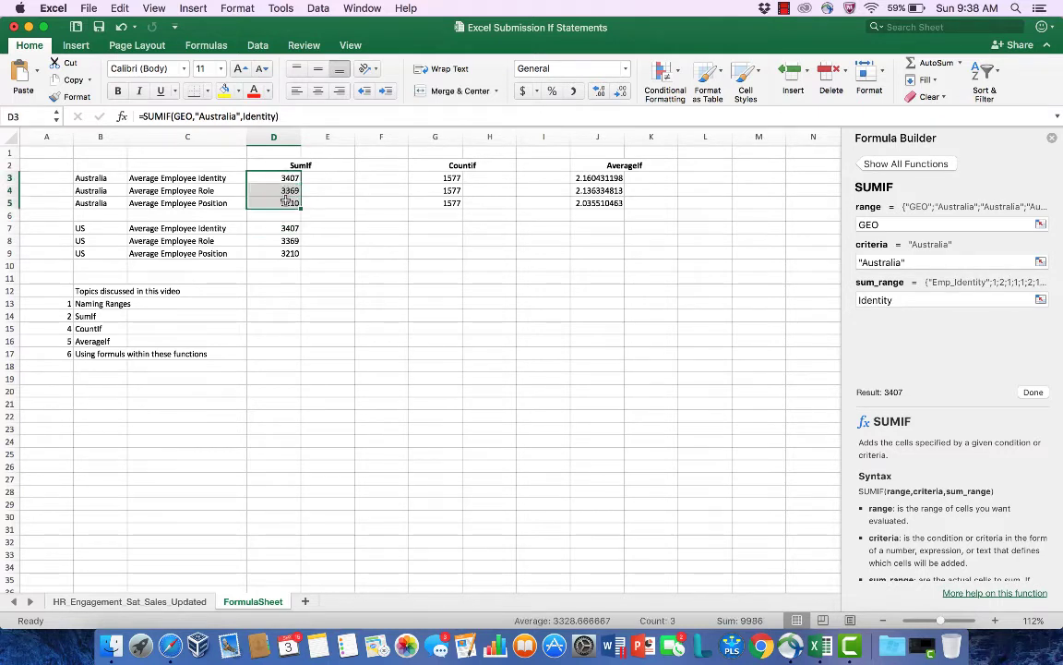
pyautogui.press('super+c')
pyautogui.press('Down')
pyautogui.press('Down')
pyautogui.press('Down')
pyautogui.press('Down')
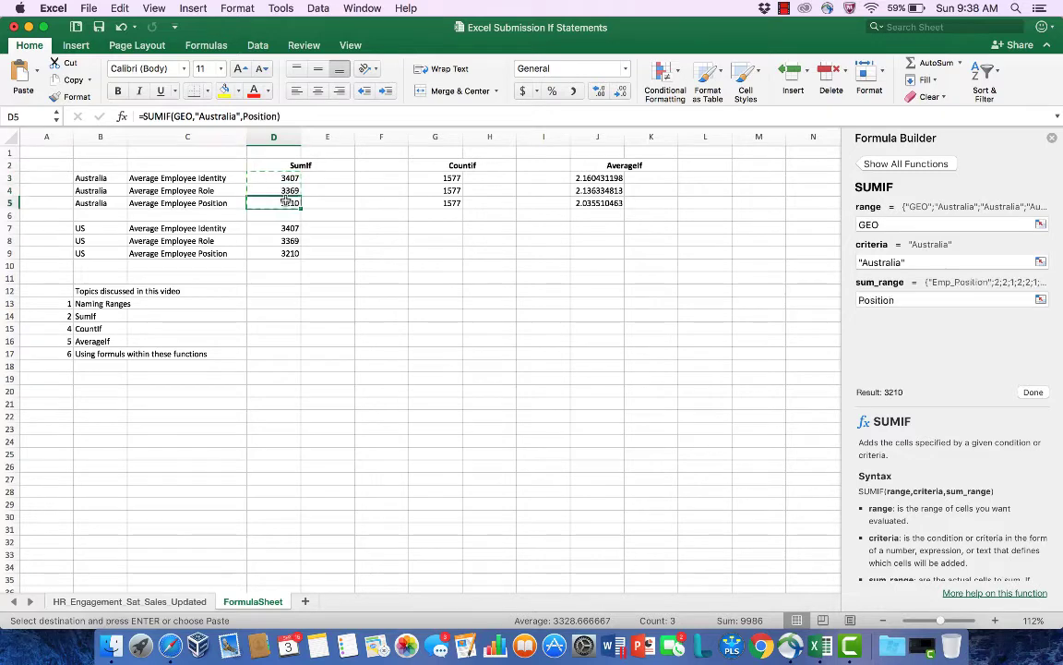
pyautogui.press('super+z')
pyautogui.press('Up')
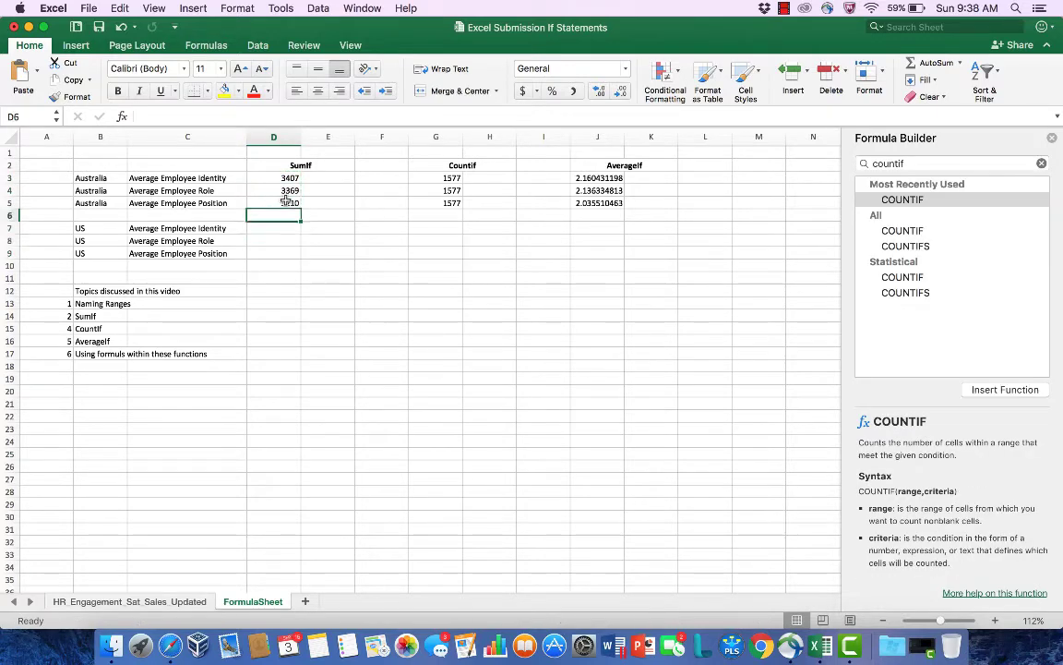
pyautogui.press('Down')
pyautogui.press('super+v')
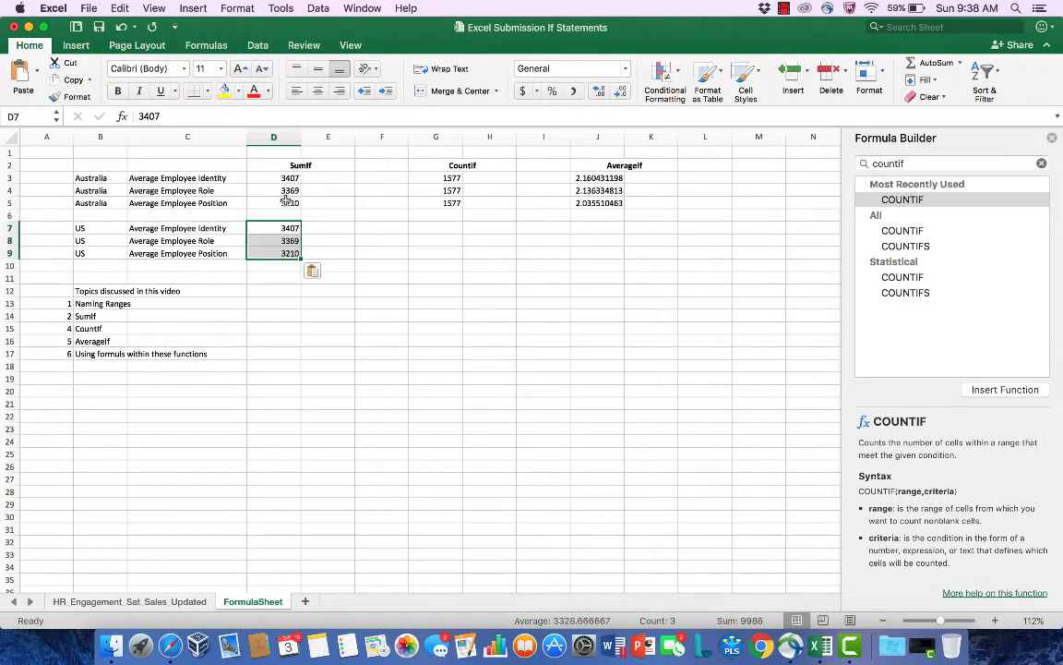
pyautogui.click(274, 227)
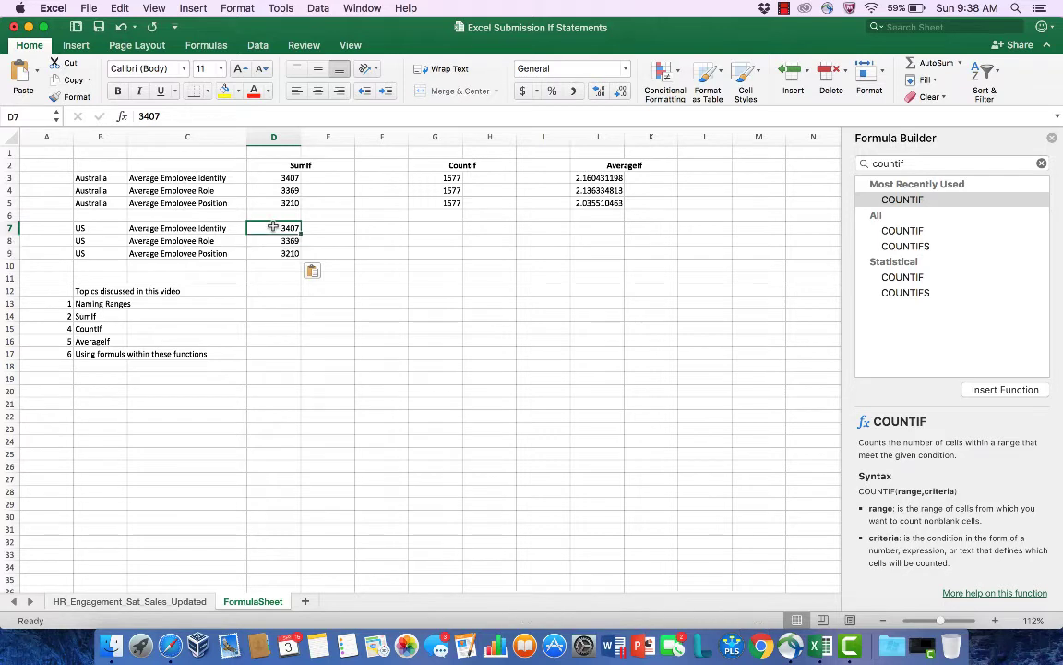
pyautogui.hotkey('shift', 'Down')
pyautogui.hotkey('shift', 'Down')
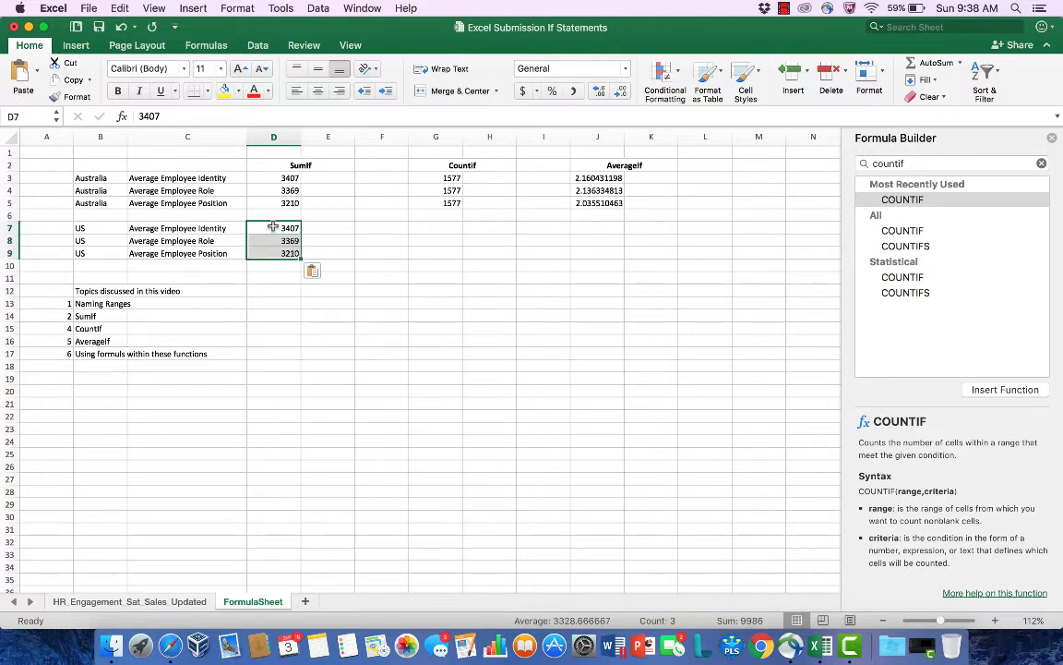
# Step: Copy the three Australia SUMIF formulas from D3:D5 into the US rows, D7:D9
pyautogui.click(274, 190)
pyautogui.click(282, 177)
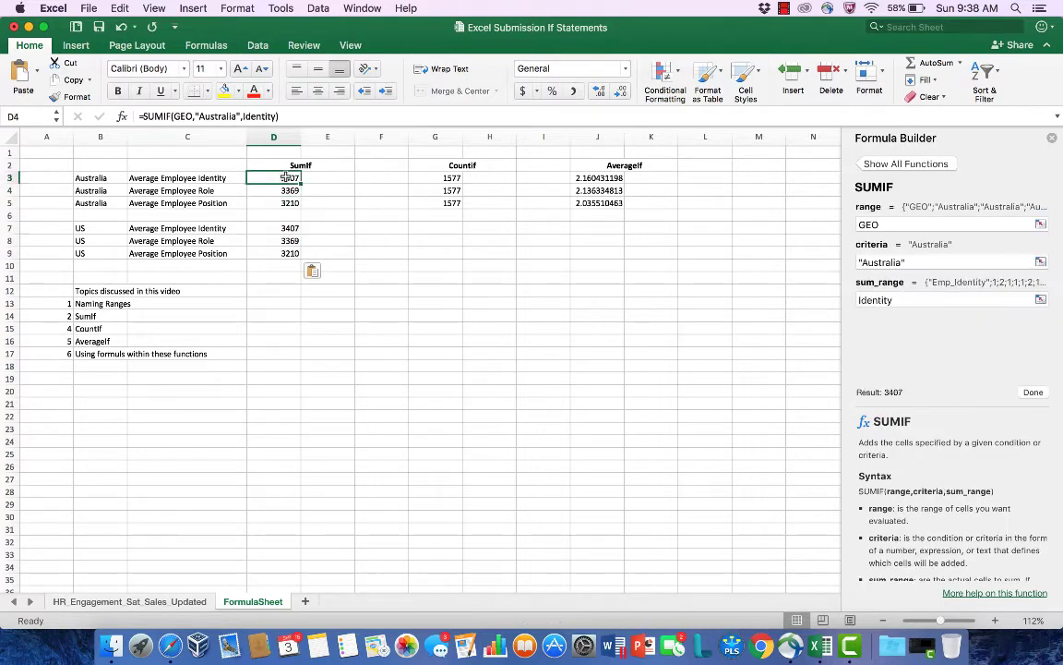
pyautogui.hotkey('shift', 'Down')
pyautogui.hotkey('shift', 'Down')
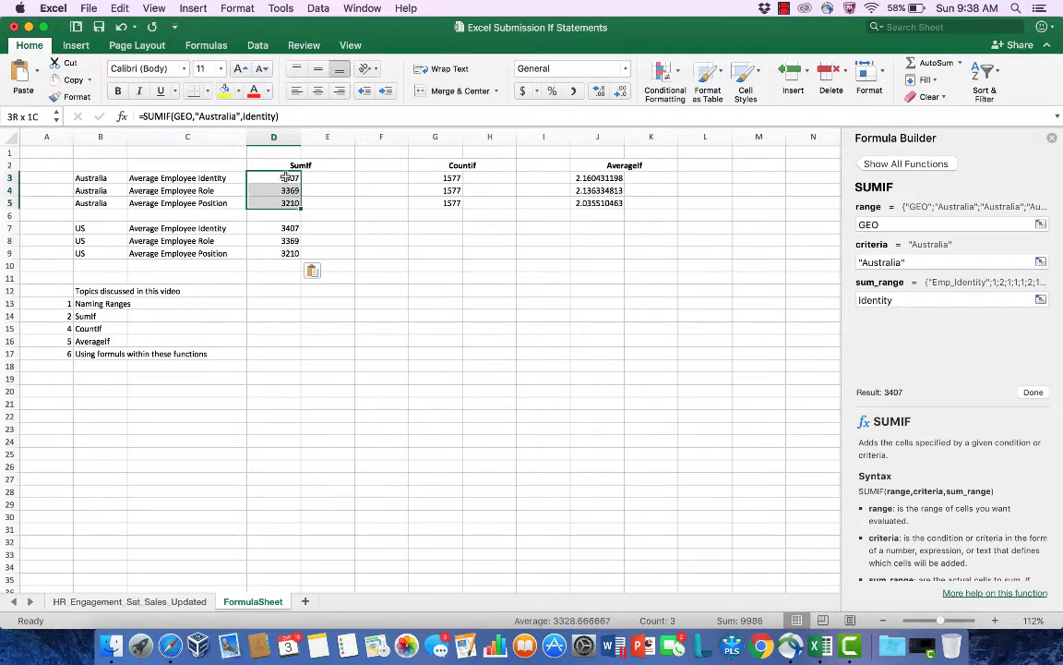
pyautogui.press('super+c')
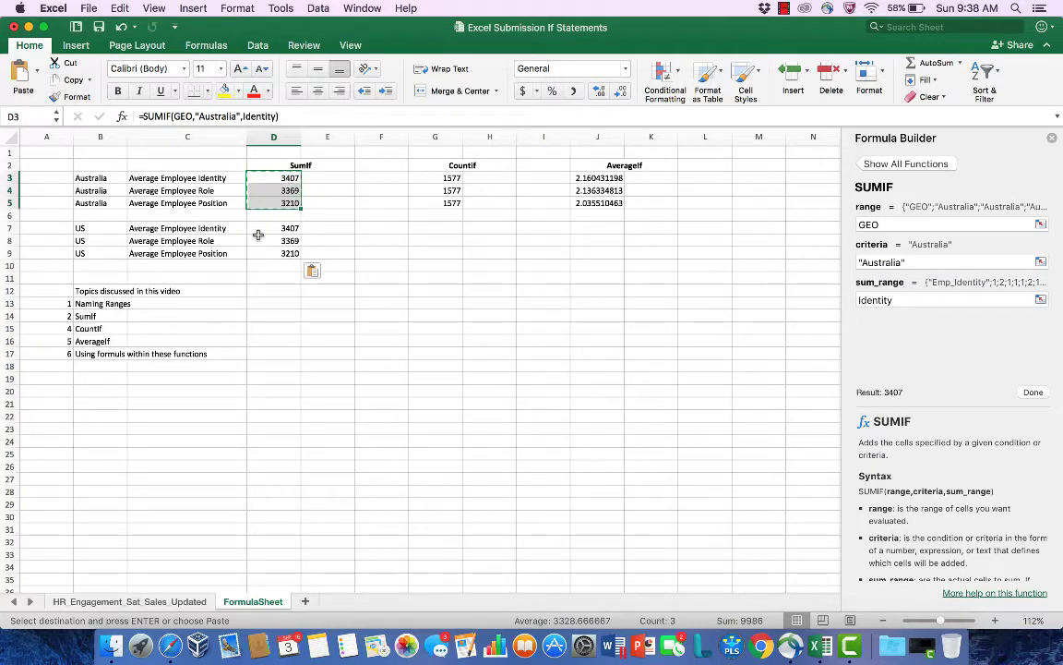
pyautogui.click(273, 228)
pyautogui.press('Return')
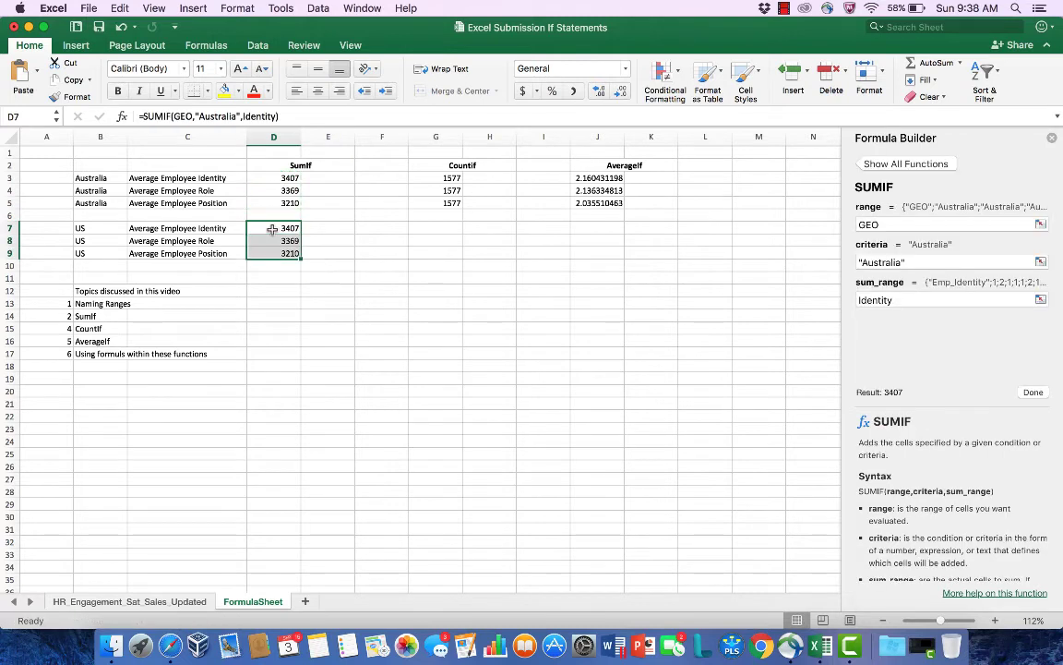
pyautogui.press('Return')
pyautogui.press('Return')
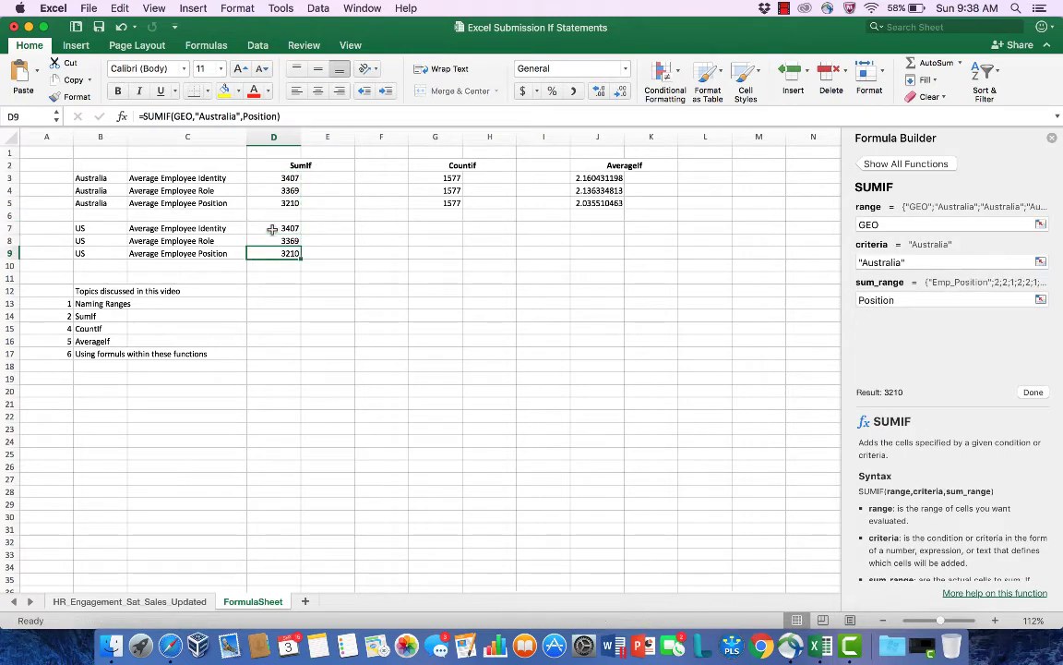
# Step: Replace the "Australia" criterion in D7 with a reference to B7, so the formula reads =SUMIF(GEO,B7,Identity)
pyautogui.click(272, 228)
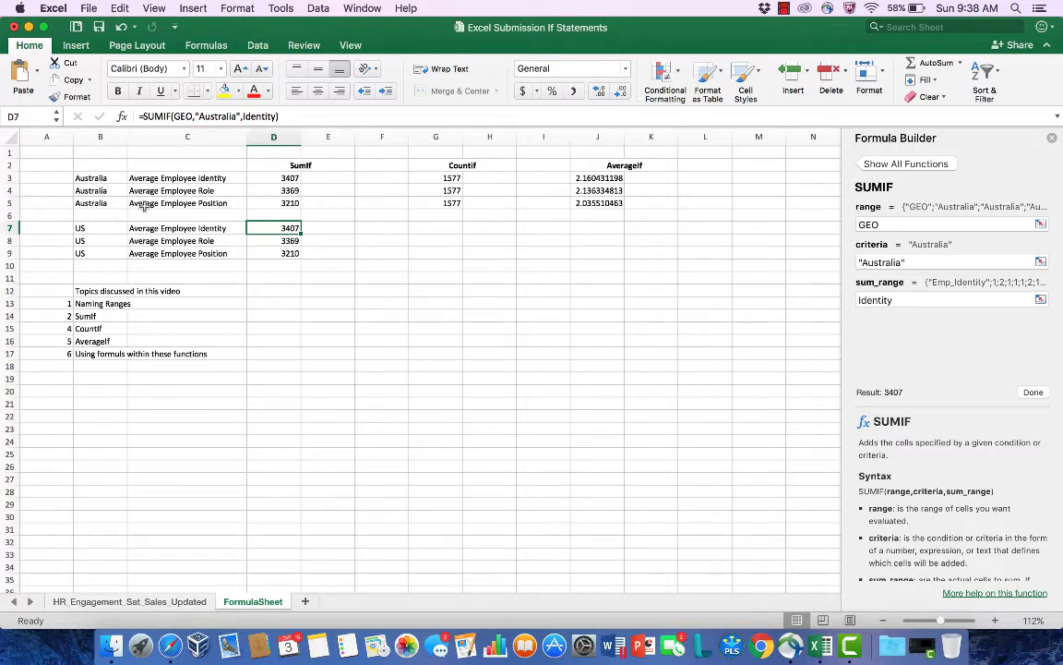
pyautogui.click(239, 116)
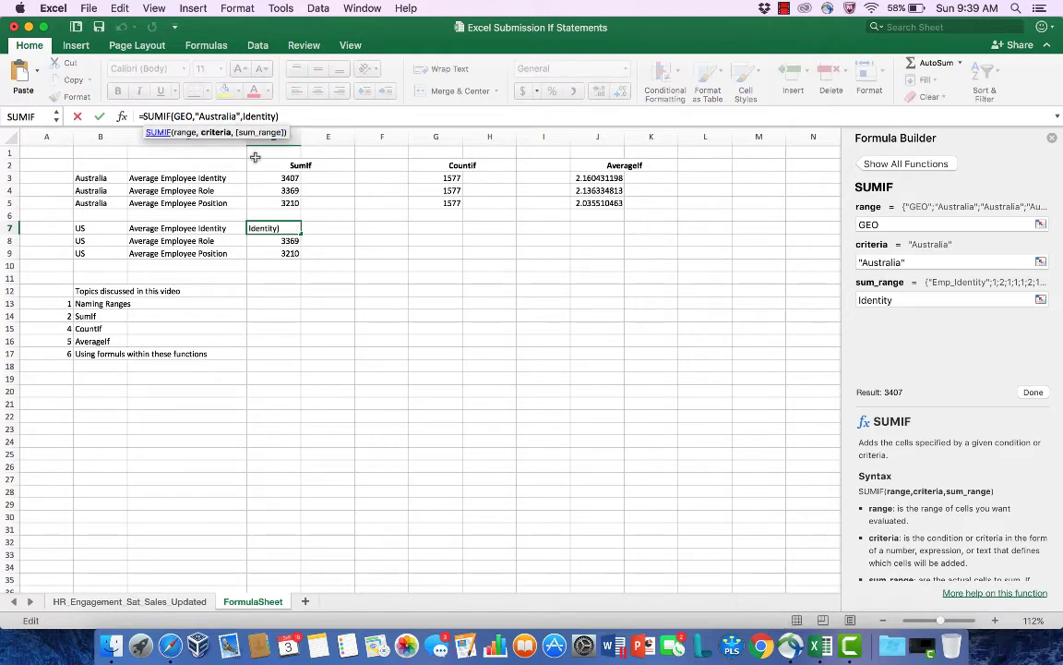
pyautogui.press('BackSpace')
pyautogui.press('BackSpace')
pyautogui.press('BackSpace')
pyautogui.press('BackSpace')
pyautogui.press('BackSpace')
pyautogui.press('BackSpace')
pyautogui.press('BackSpace')
pyautogui.press('BackSpace')
pyautogui.press('BackSpace')
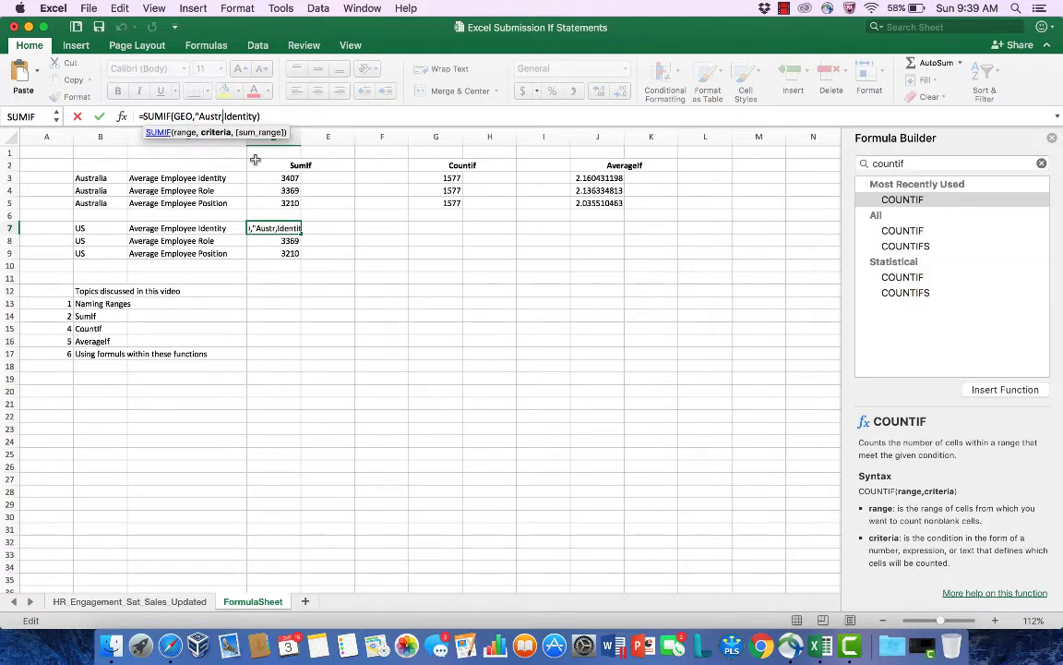
pyautogui.press('BackSpace')
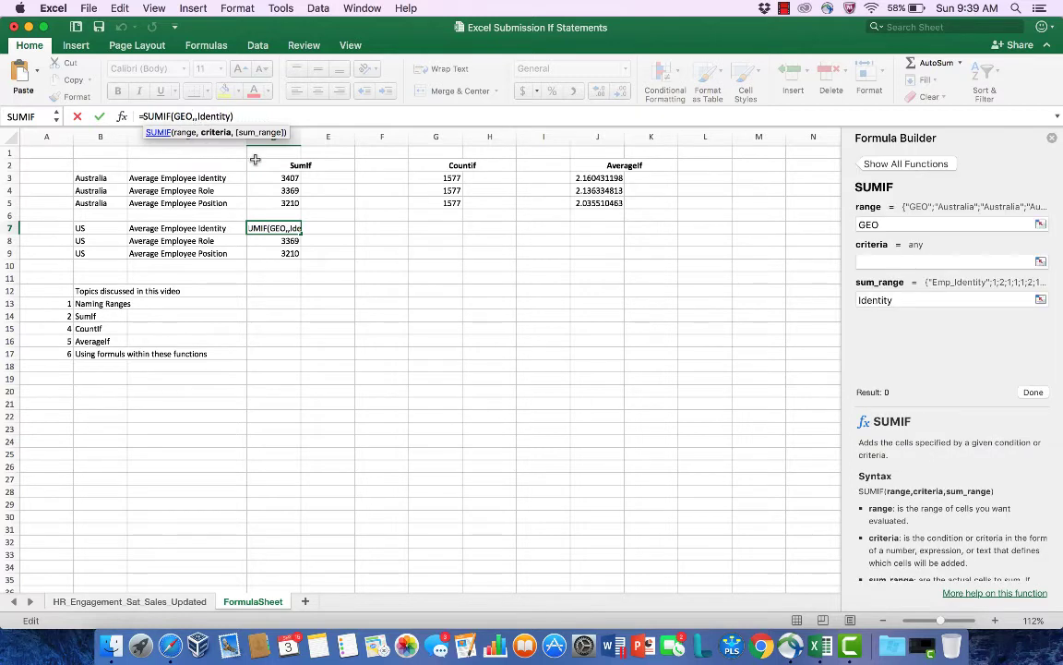
pyautogui.write('b7')
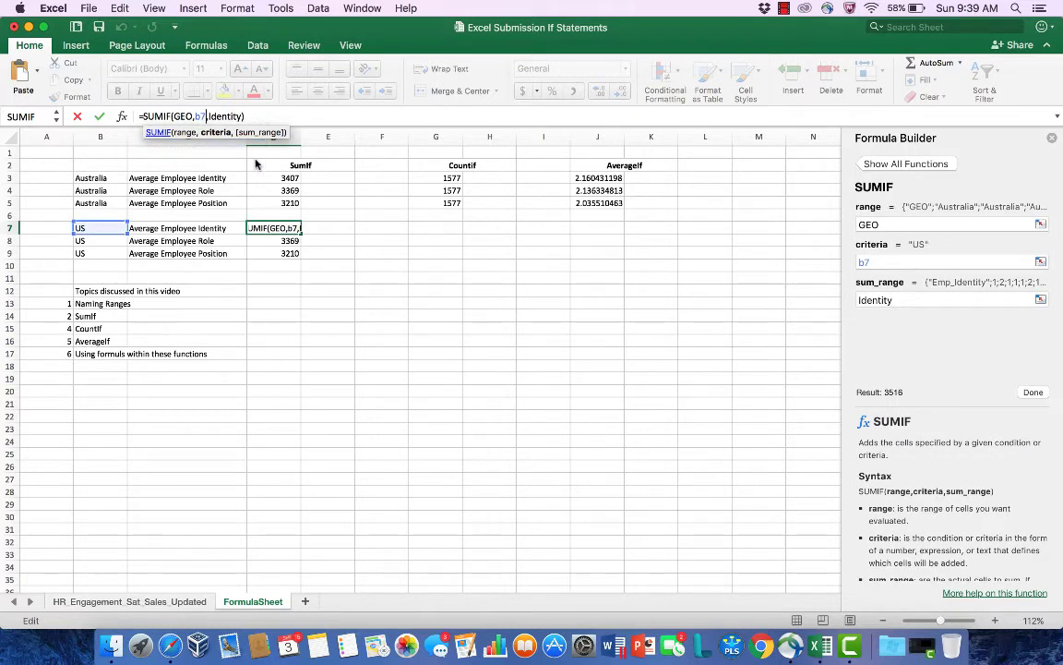
pyautogui.press('Return')
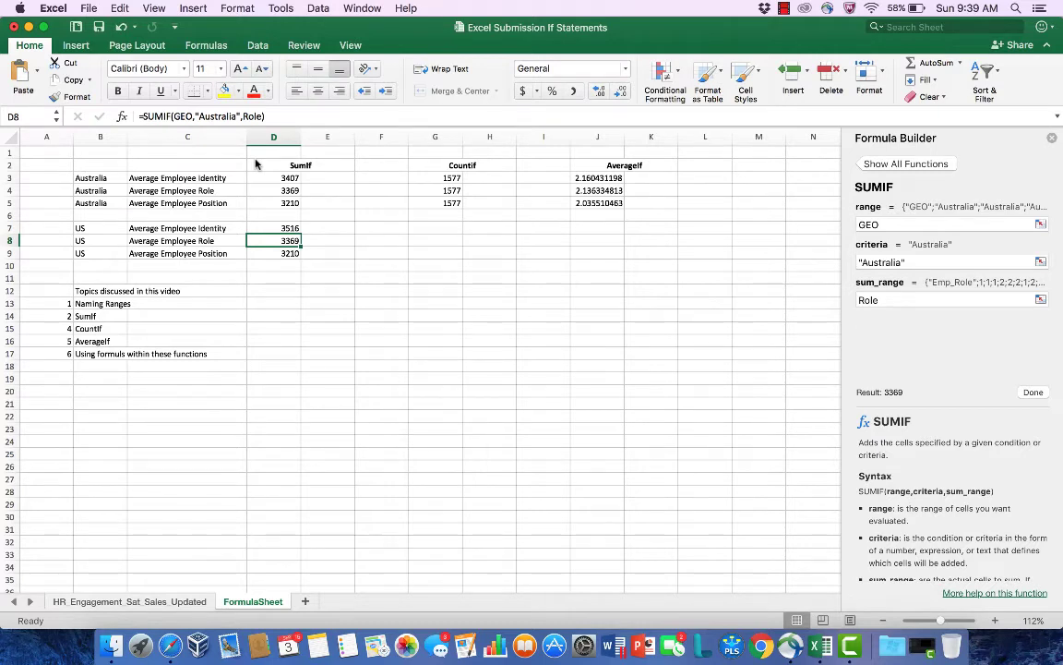
# Step: Clear the Australia formula from D8 and copy the D7 SUMIF formula into that cell
pyautogui.press('Up')
pyautogui.press('super+c')
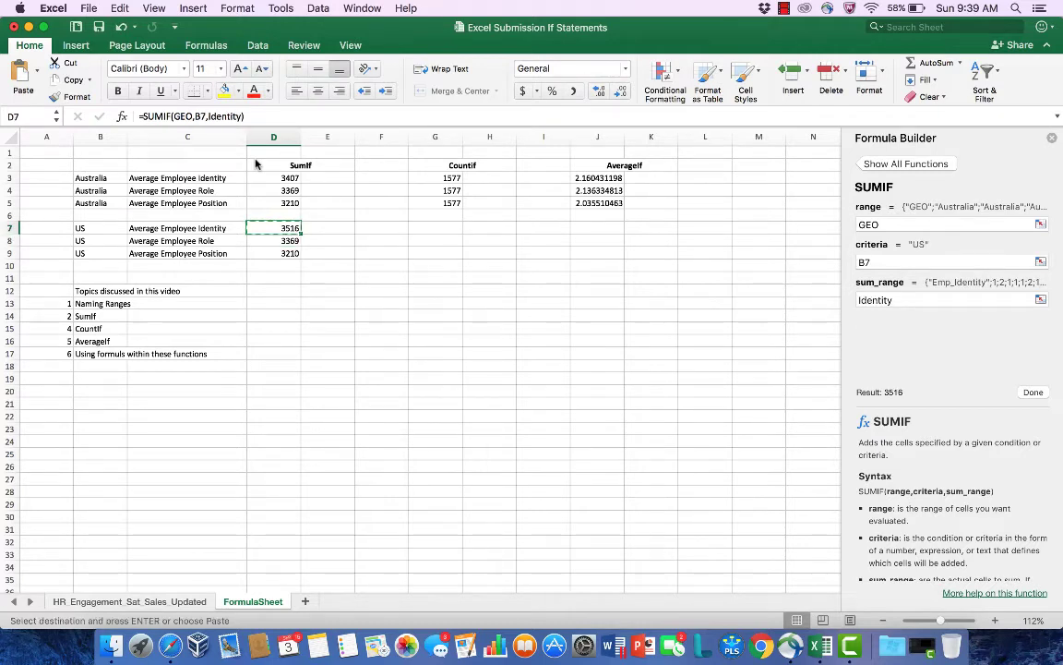
pyautogui.press('Down')
pyautogui.press('Delete')
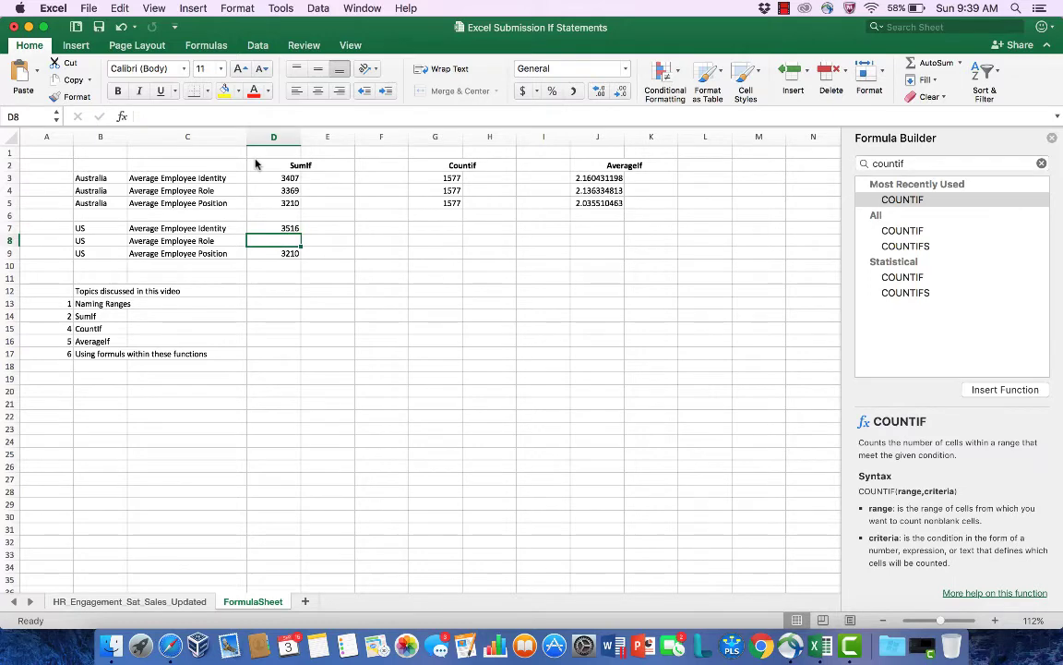
pyautogui.press('Down')
pyautogui.press('Up')
pyautogui.press('Up')
pyautogui.press('super+c')
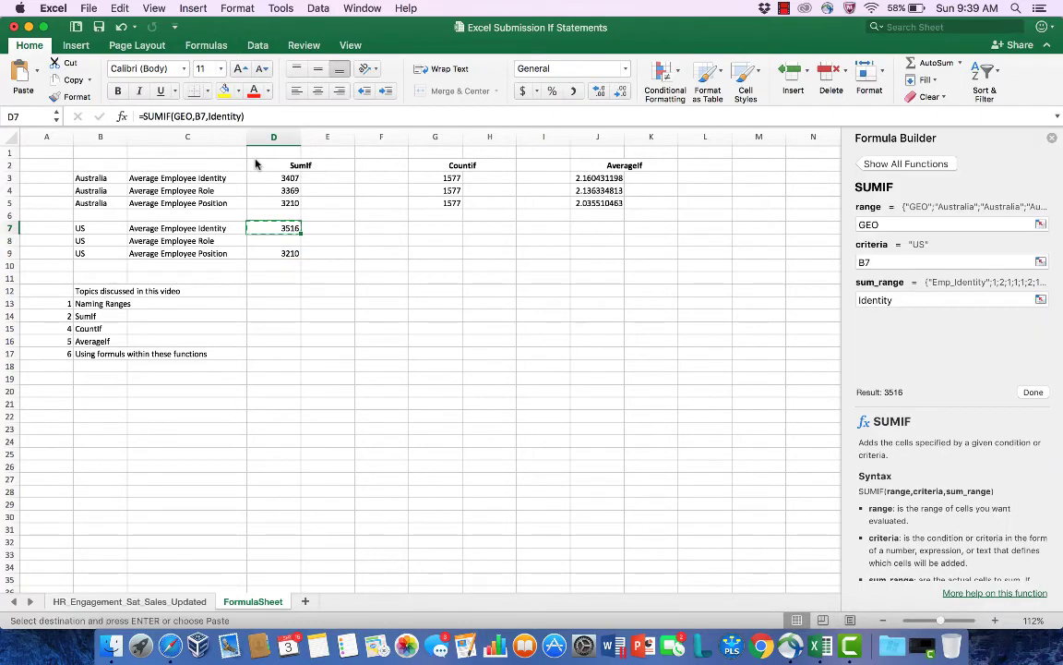
pyautogui.press('Down')
pyautogui.press('super+v')
pyautogui.press('Escape')
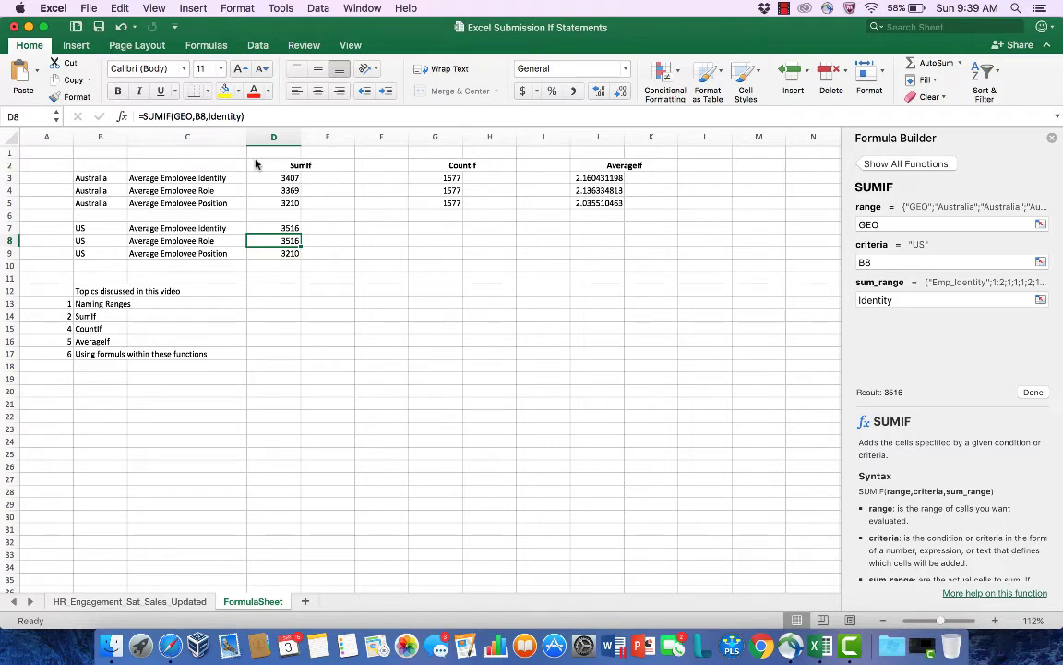
# Step: Change the sum range of the SUMIF formula in D8 to the named range Role
pyautogui.click(242, 116)
pyautogui.press('BackSpace')
pyautogui.press('BackSpace')
pyautogui.press('BackSpace')
pyautogui.press('BackSpace')
pyautogui.press('BackSpace')
pyautogui.press('BackSpace')
pyautogui.press('BackSpace')
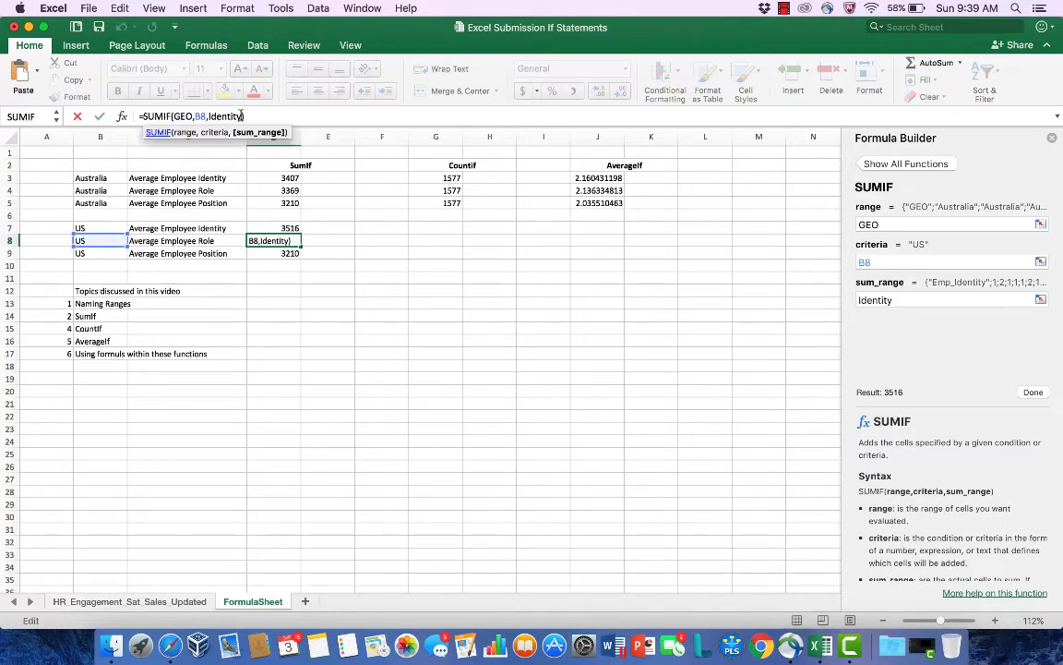
pyautogui.press('BackSpace')
pyautogui.press('BackSpace')
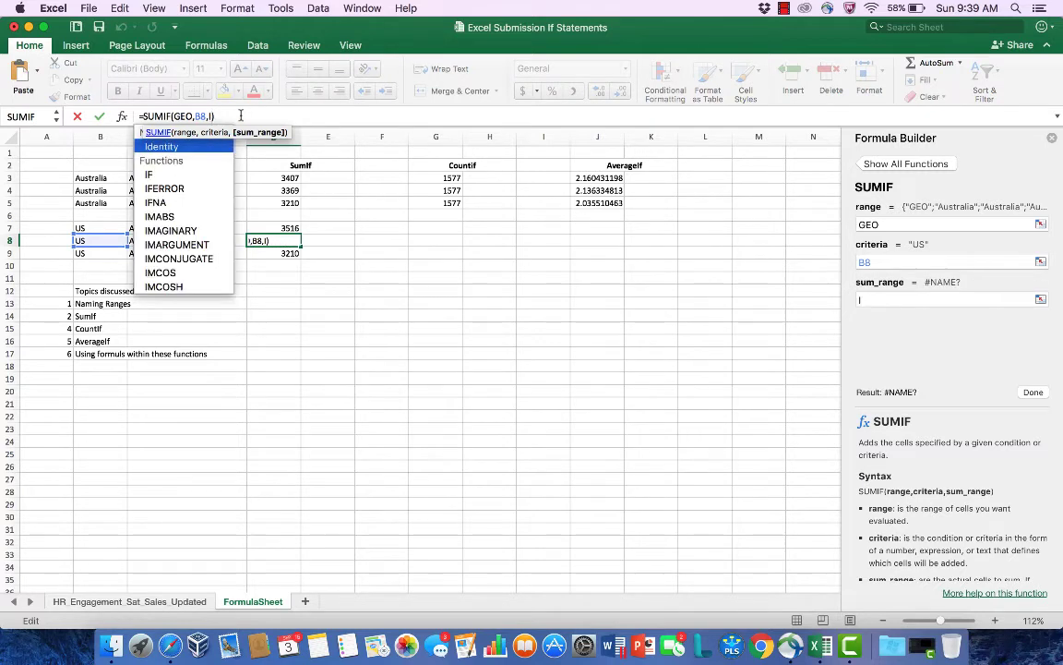
pyautogui.write('R')
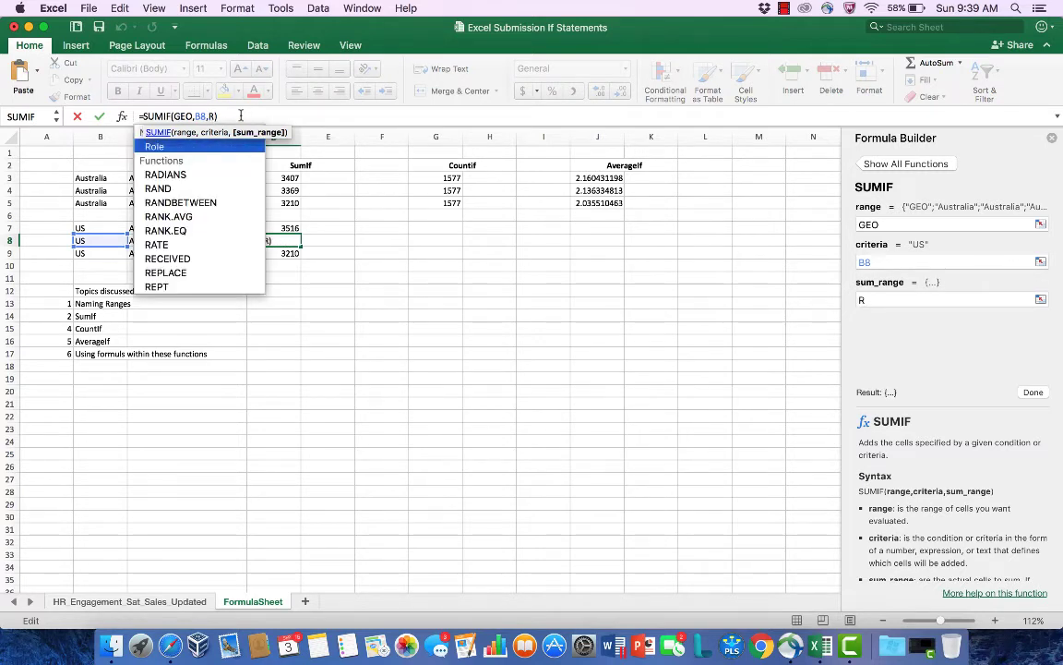
pyautogui.write('ole')
pyautogui.press('Return')
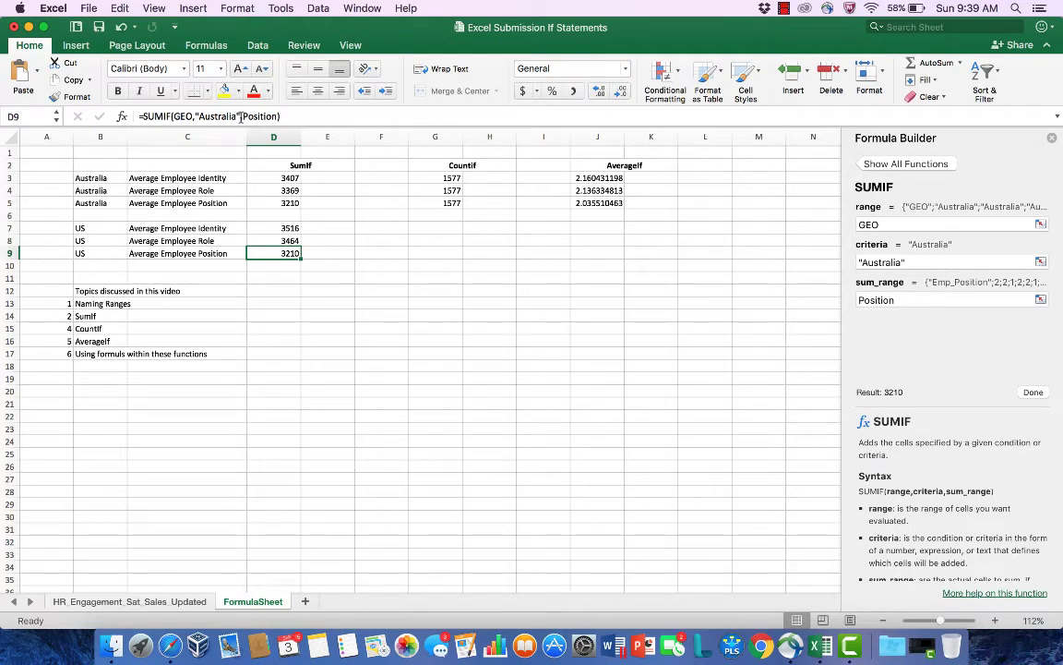
# Step: Replace the "Australia" criterion in D9 with a reference to B9, so the formula reads =SUMIF(GEO,B9,Position)
pyautogui.click(240, 117)
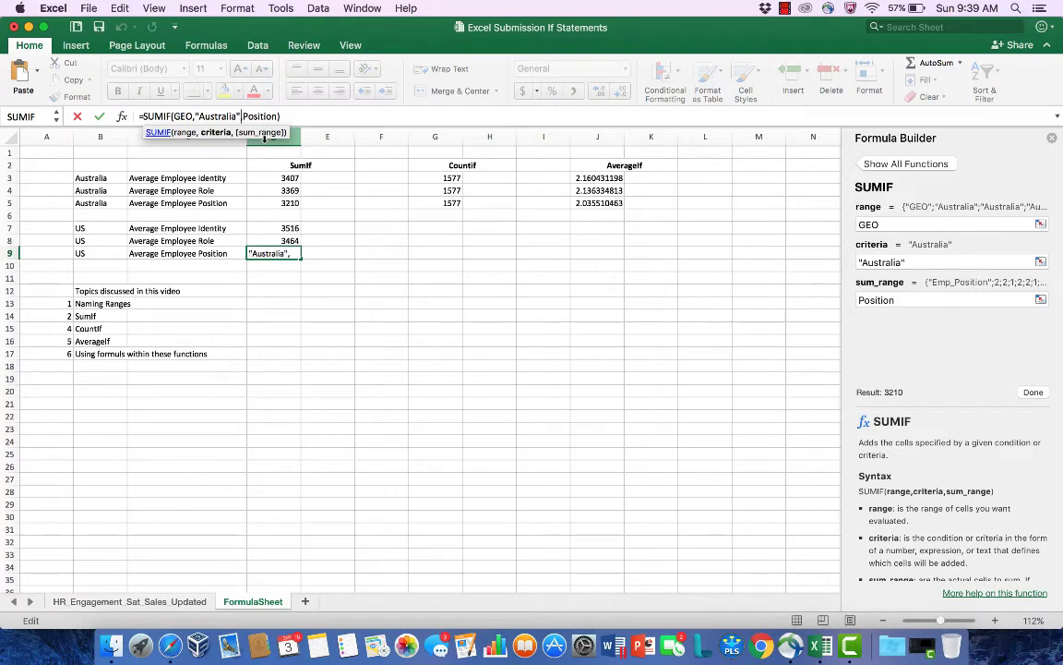
pyautogui.press('BackSpace')
pyautogui.press('BackSpace')
pyautogui.press('BackSpace')
pyautogui.press('BackSpace')
pyautogui.press('BackSpace')
pyautogui.press('BackSpace')
pyautogui.press('BackSpace')
pyautogui.press('BackSpace')
pyautogui.press('BackSpace')
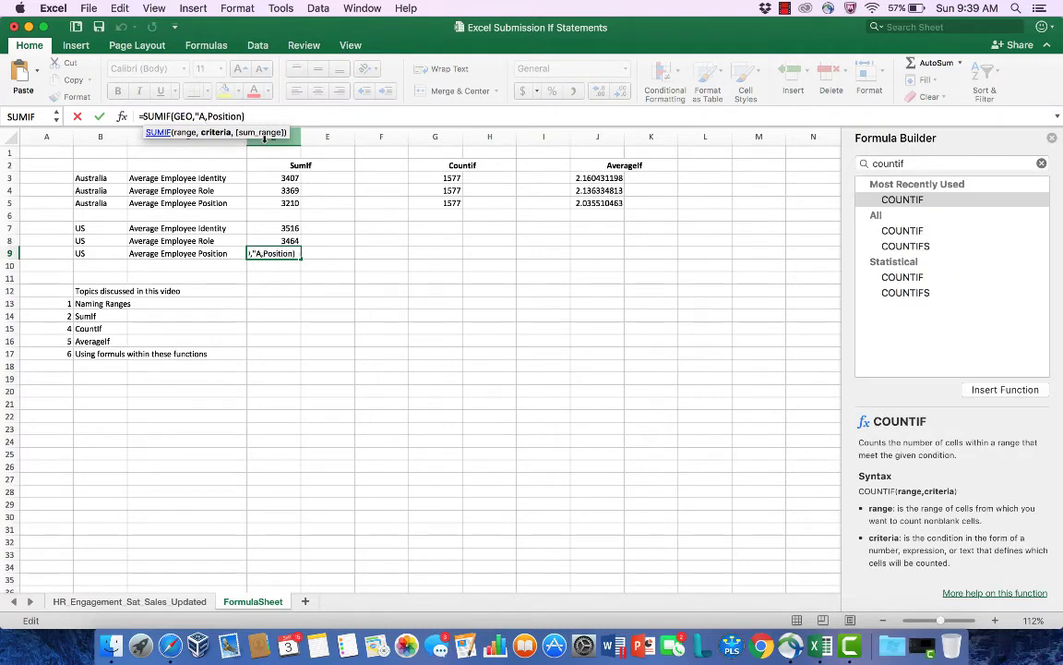
pyautogui.press('BackSpace')
pyautogui.press('BackSpace')
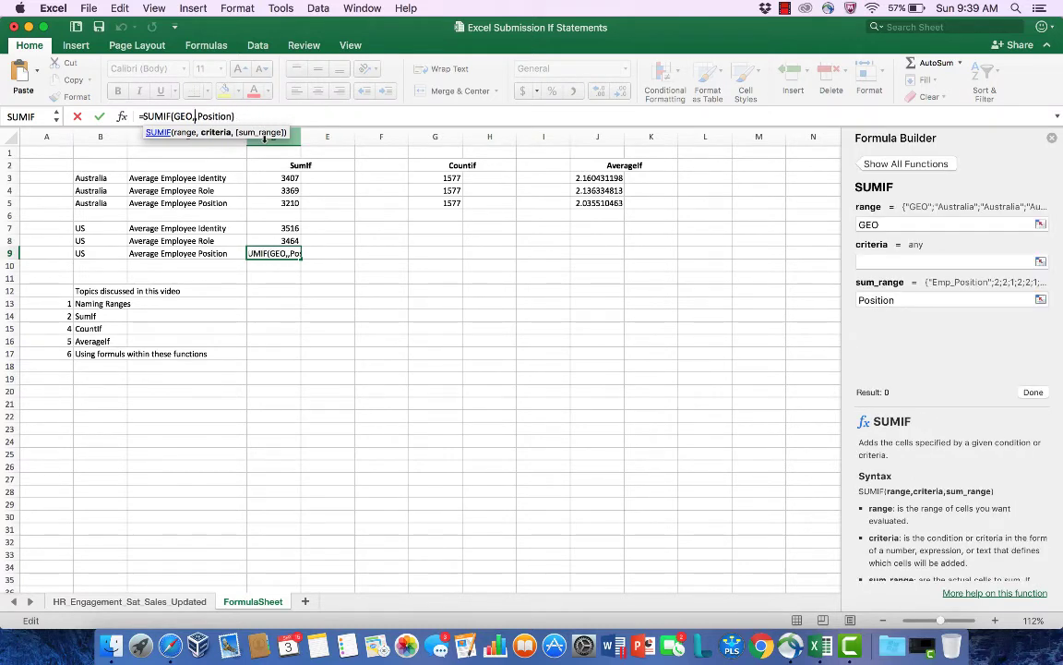
pyautogui.write('b9')
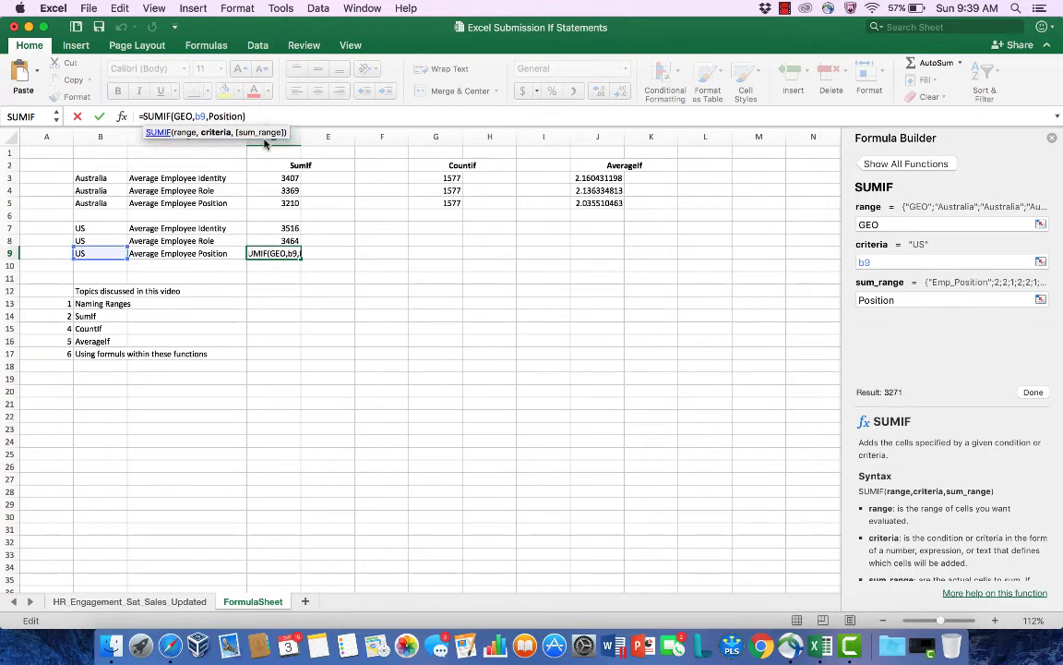
pyautogui.press('Return')
# Step: Go through D7 to D9 and check the SUMIF formula in each US row
pyautogui.click(288, 228)
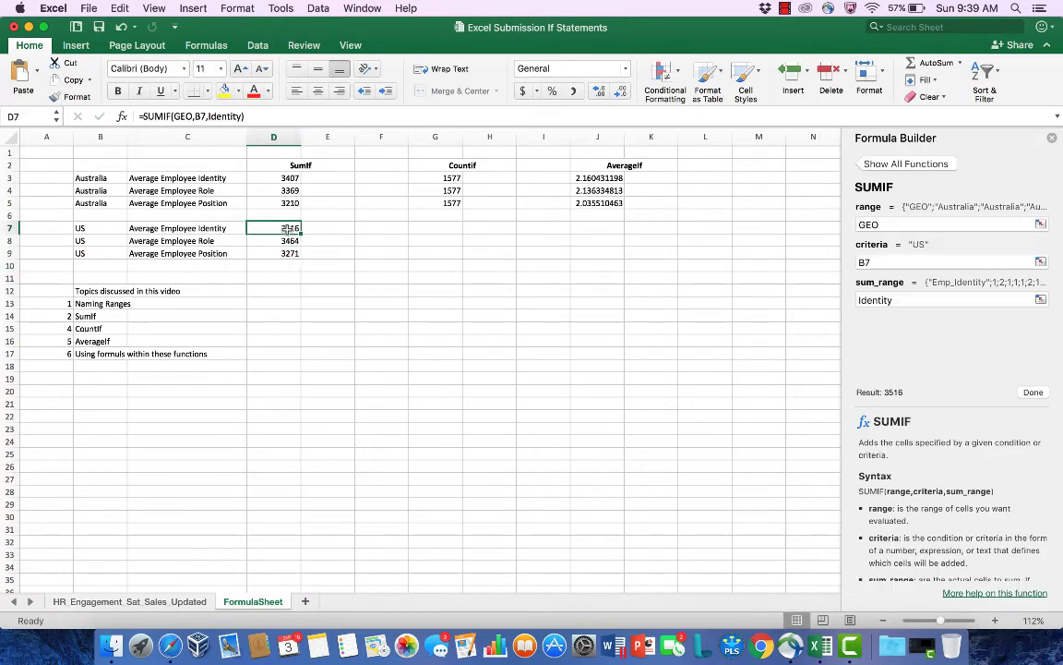
pyautogui.press('Down')
pyautogui.press('Down')
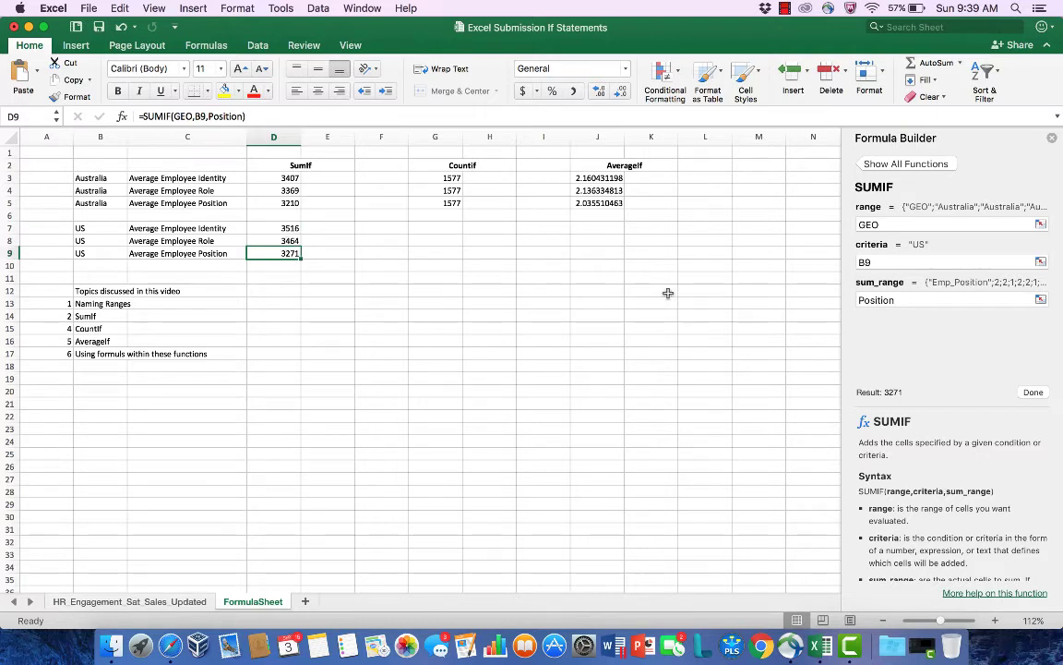
pyautogui.click(893, 225)
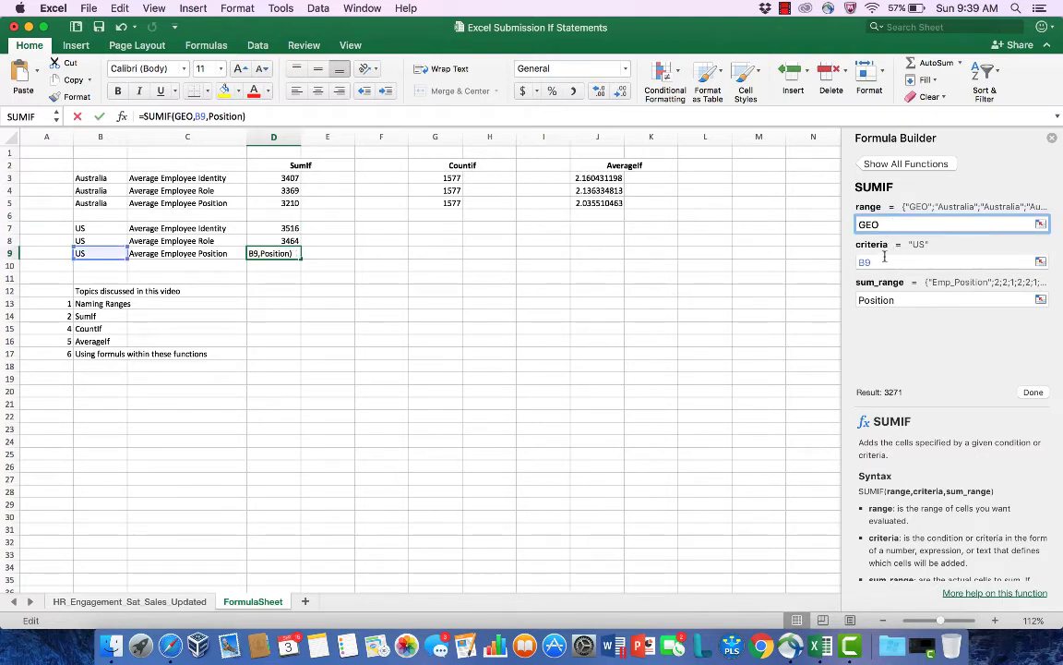
pyautogui.click(890, 260)
pyautogui.click(900, 298)
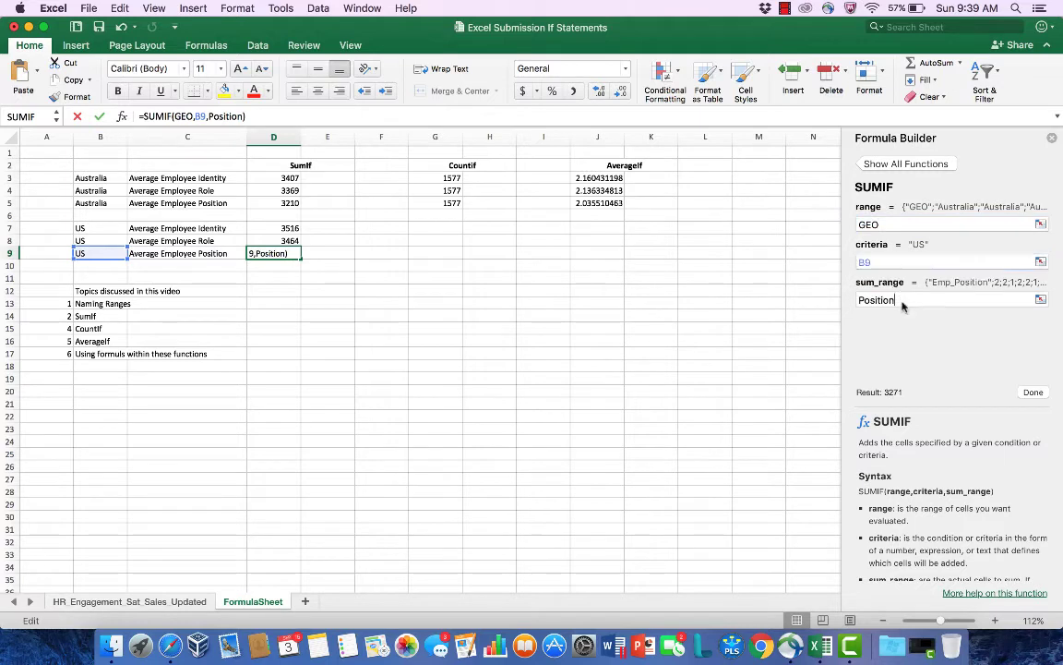
pyautogui.write('+')
pyautogui.click(340, 268)
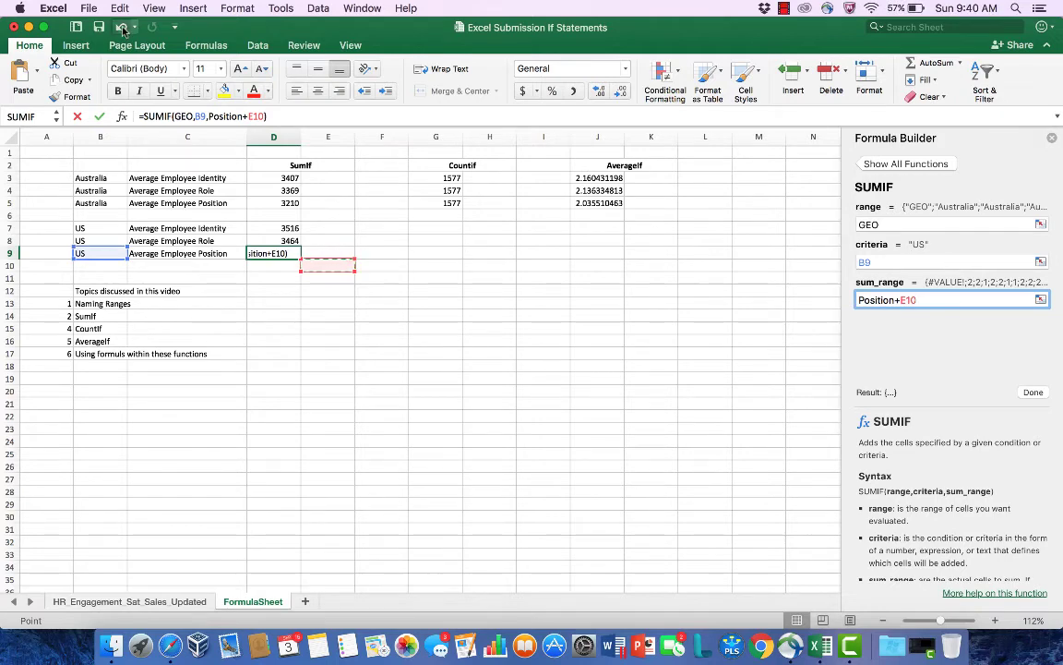
pyautogui.click(1033, 392)
pyautogui.click(642, 249)
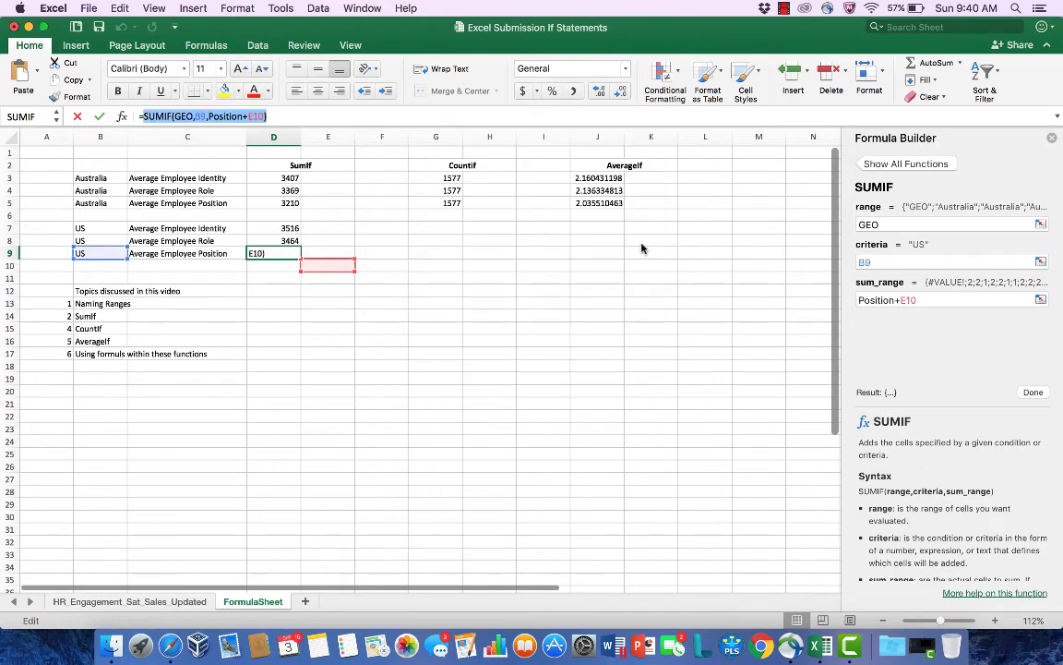
pyautogui.click(944, 299)
pyautogui.press('BackSpace')
pyautogui.press('BackSpace')
pyautogui.press('BackSpace')
pyautogui.press('BackSpace')
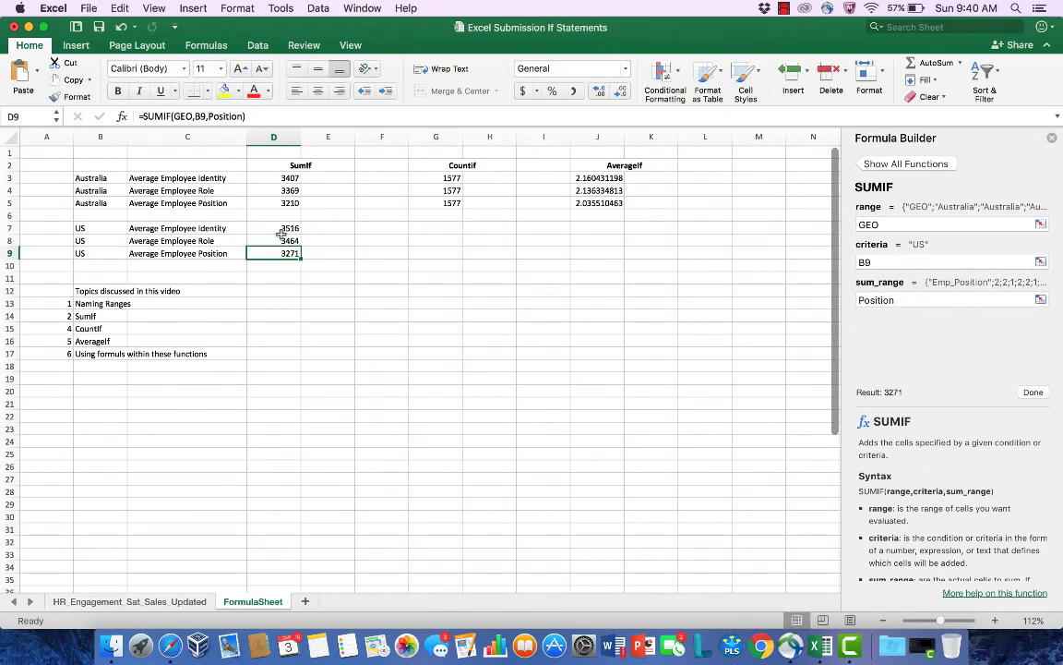
# Step: Go through D3 to D9 and compare the SUMIF formulas of the Australia rows with those of the US rows
pyautogui.click(289, 178)
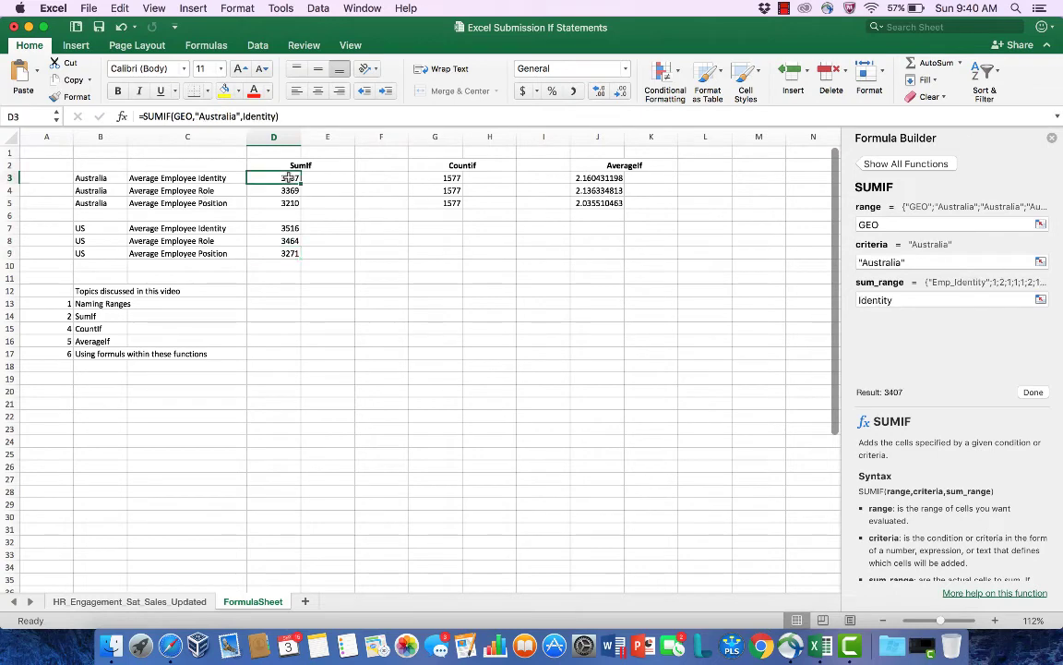
pyautogui.press('Down')
pyautogui.press('Down')
pyautogui.press('Down')
pyautogui.press('Down')
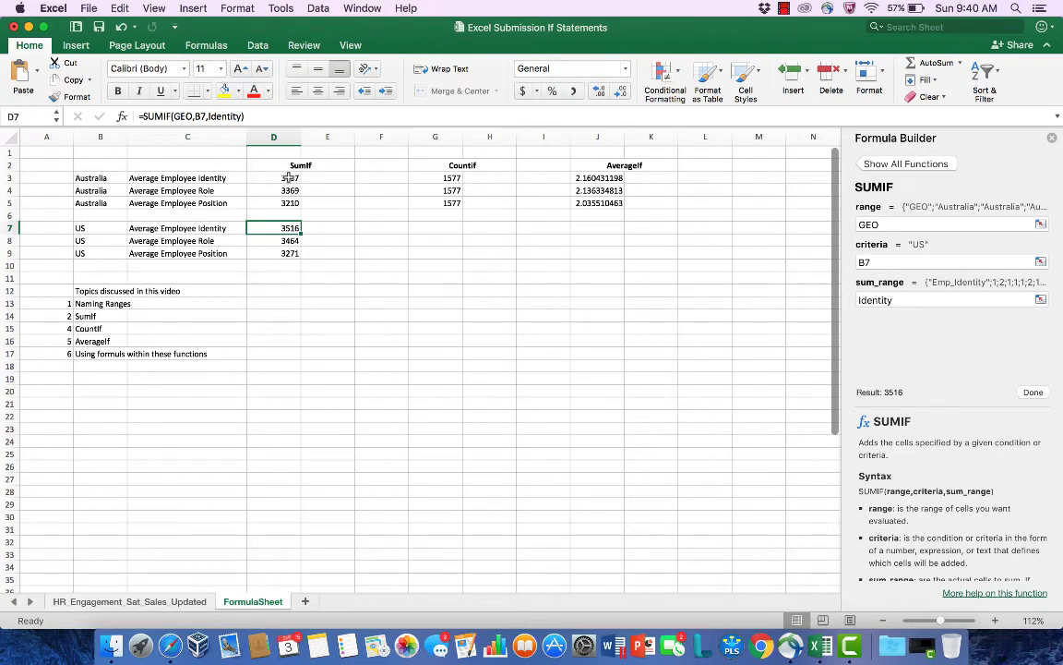
pyautogui.press('Down')
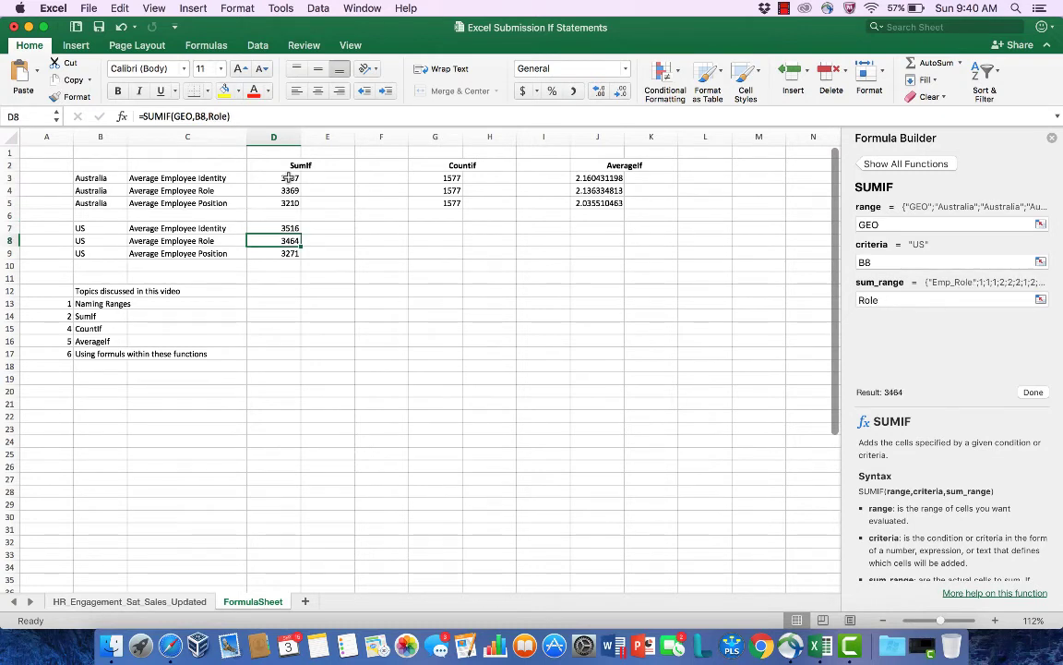
pyautogui.press('Down')
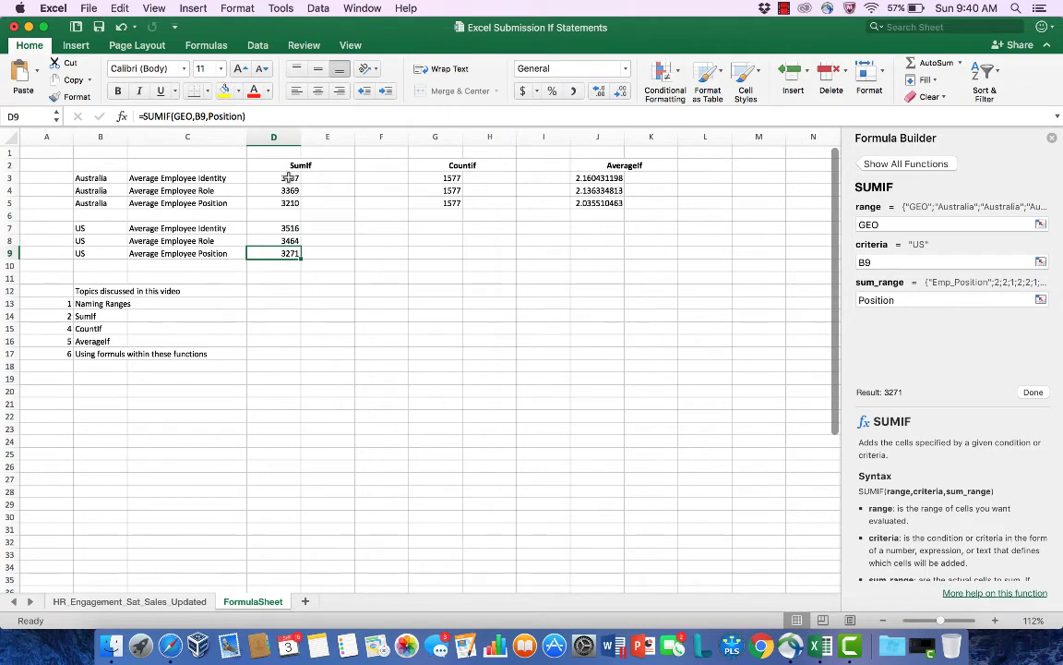
# Step: Copy the Australia COUNTIF formula from G3 into G7 for the first US row
pyautogui.press('Up')
pyautogui.press('Up')
pyautogui.press('Right')
pyautogui.press('Right')
pyautogui.press('Right')
pyautogui.press('Right')
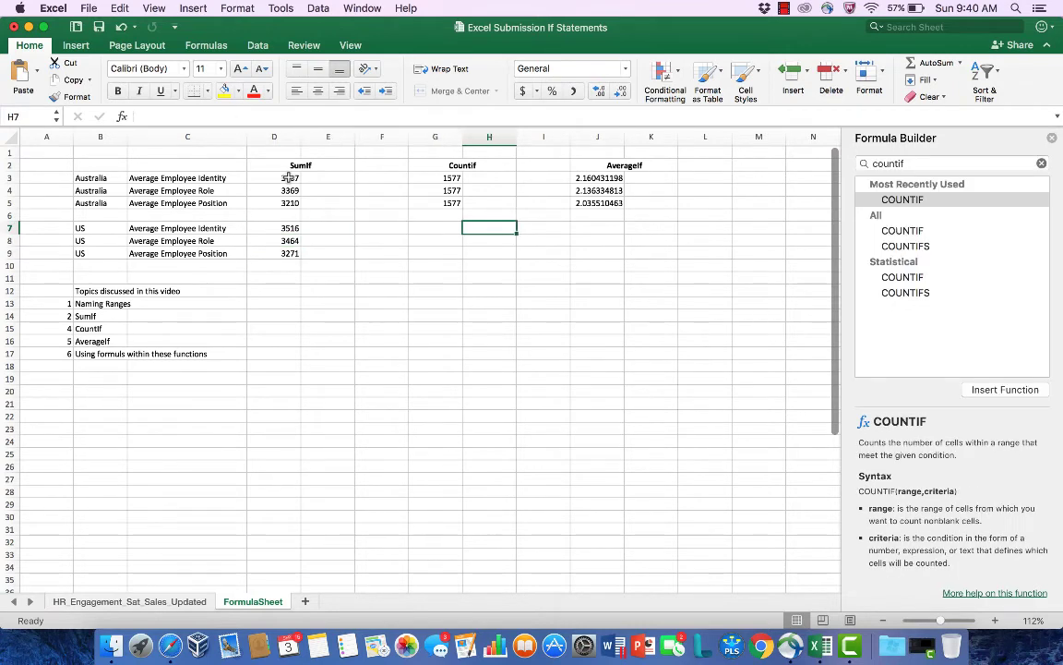
pyautogui.press('Up')
pyautogui.press('Up')
pyautogui.press('Left')
pyautogui.press('Up')
pyautogui.press('Up')
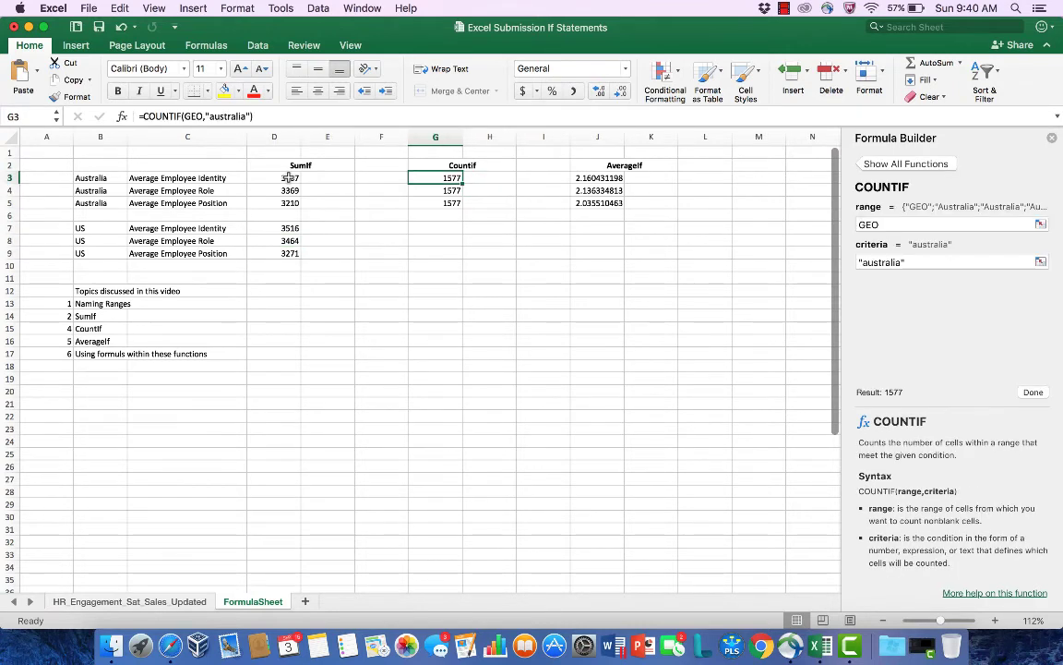
pyautogui.press('super+c')
pyautogui.press('Down')
pyautogui.press('Down')
pyautogui.press('Down')
pyautogui.press('Down')
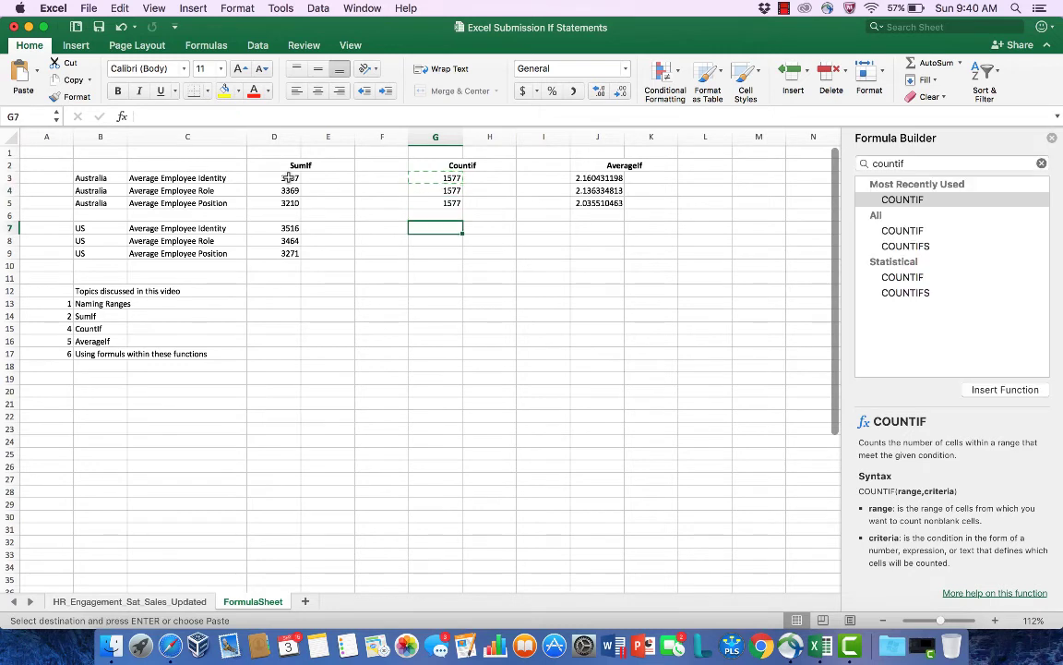
pyautogui.press('Return')
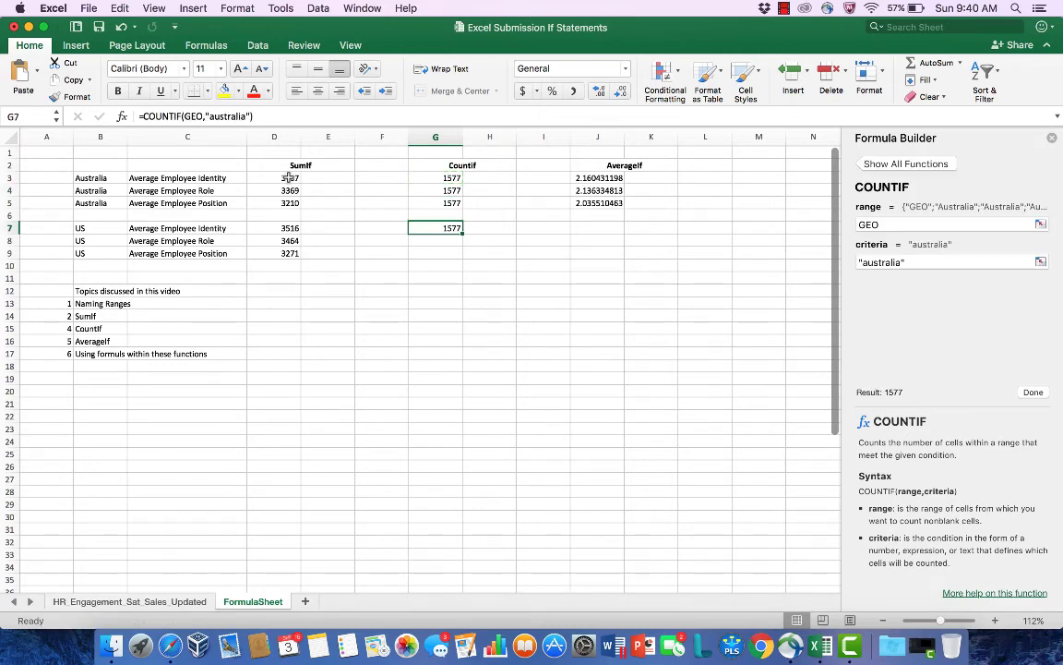
# Step: Replace the "australia" criterion in G7 with a reference to B7, so the formula reads =COUNTIF(GEO,B7)
pyautogui.click(249, 116)
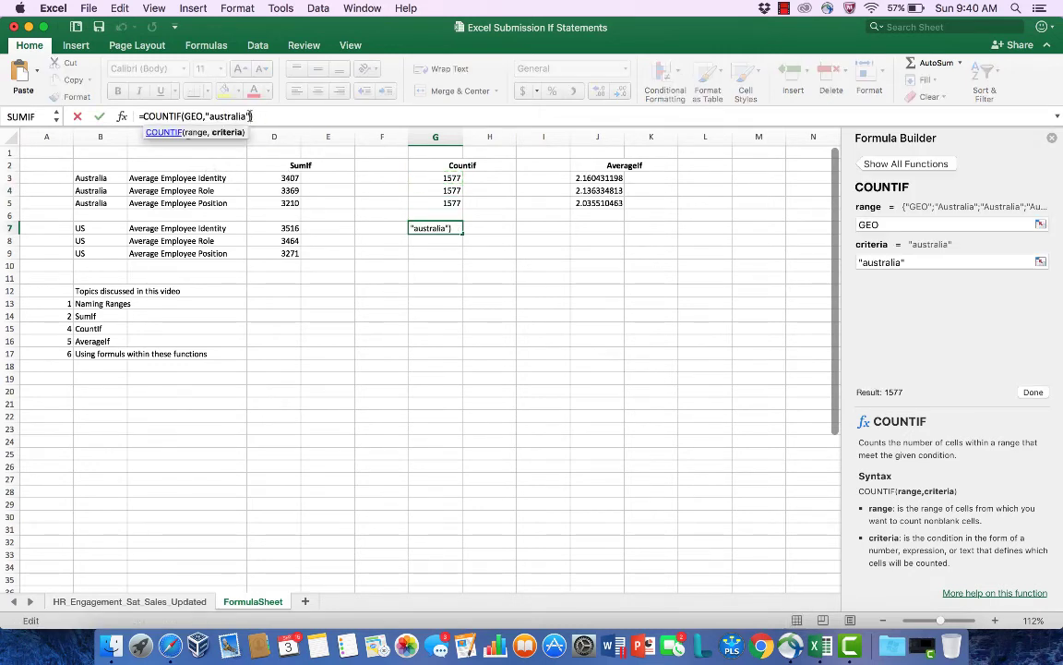
pyautogui.press('BackSpace')
pyautogui.press('BackSpace')
pyautogui.press('BackSpace')
pyautogui.press('BackSpace')
pyautogui.press('BackSpace')
pyautogui.press('BackSpace')
pyautogui.press('BackSpace')
pyautogui.press('BackSpace')
pyautogui.press('BackSpace')
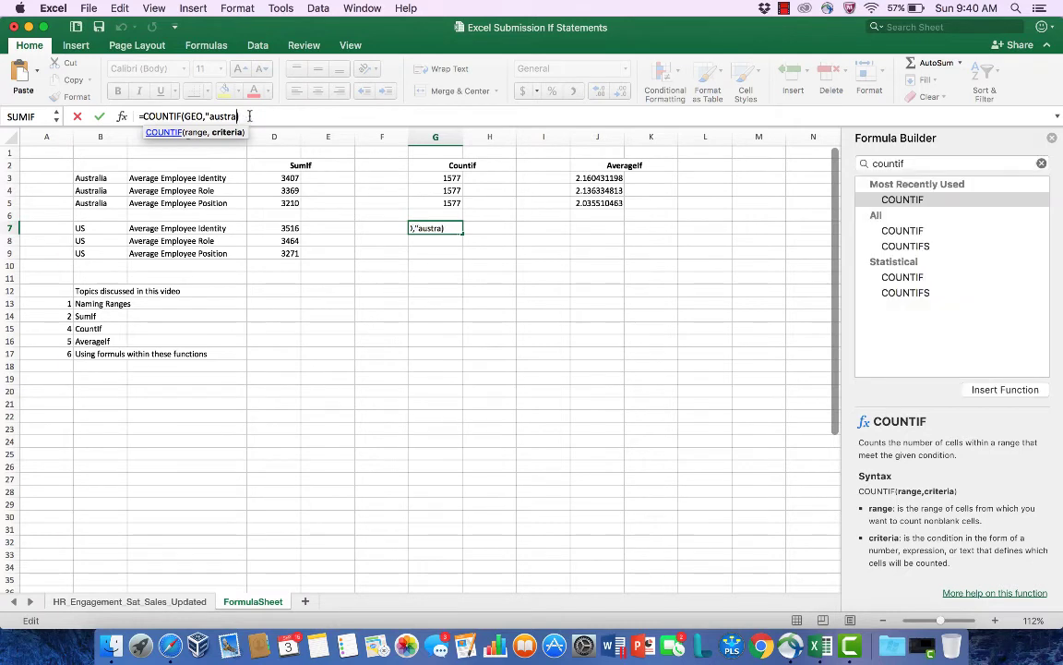
pyautogui.press('BackSpace')
pyautogui.press('BackSpace')
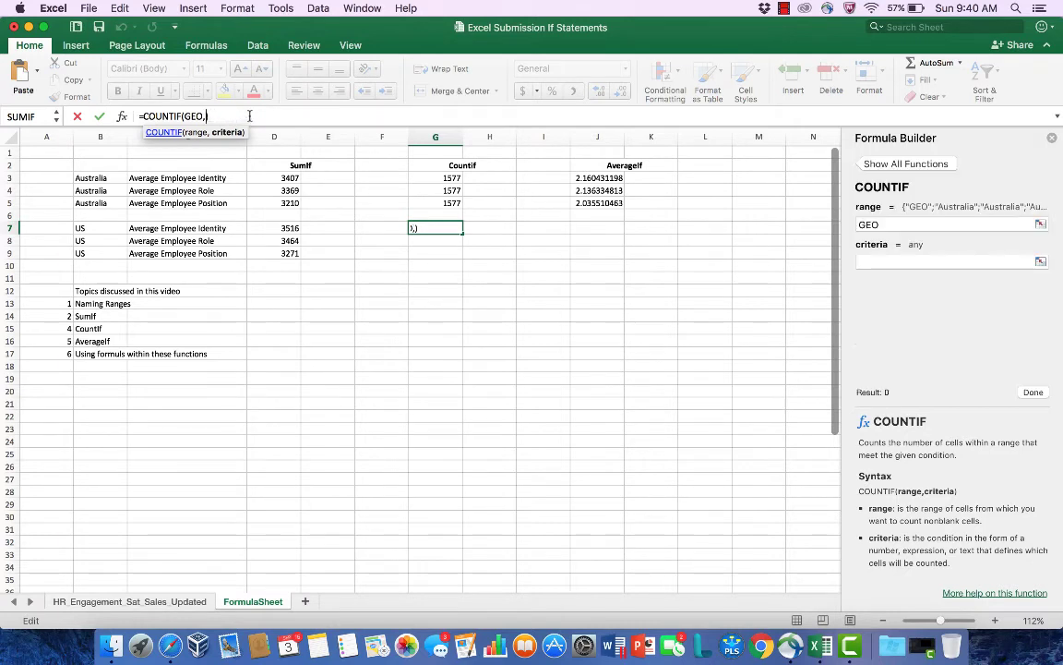
pyautogui.write('b7')
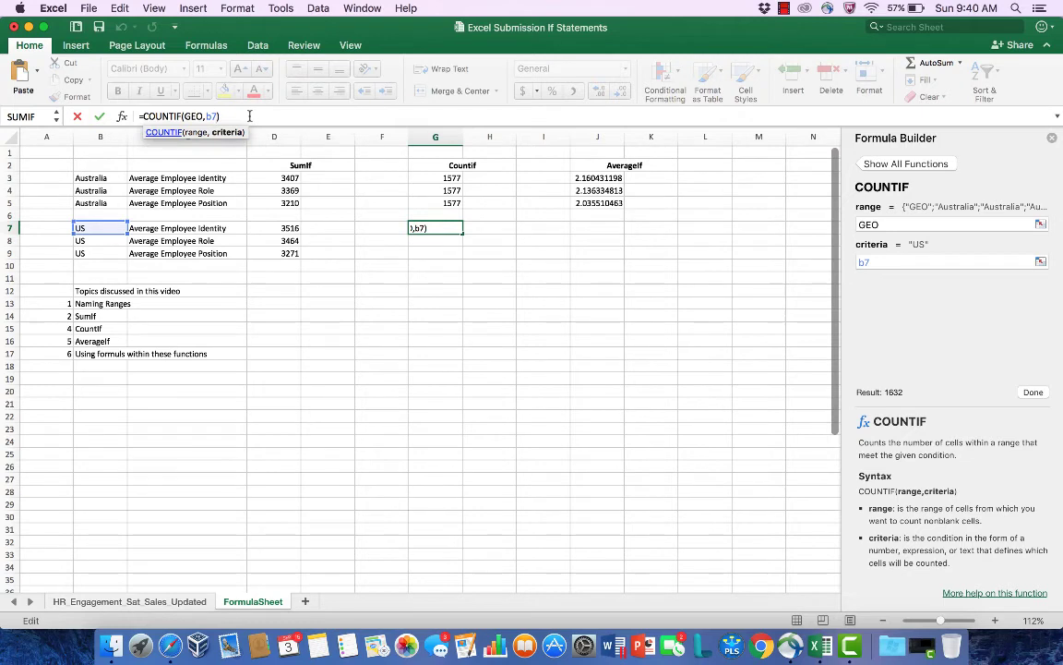
pyautogui.press('Return')
pyautogui.press('Up')
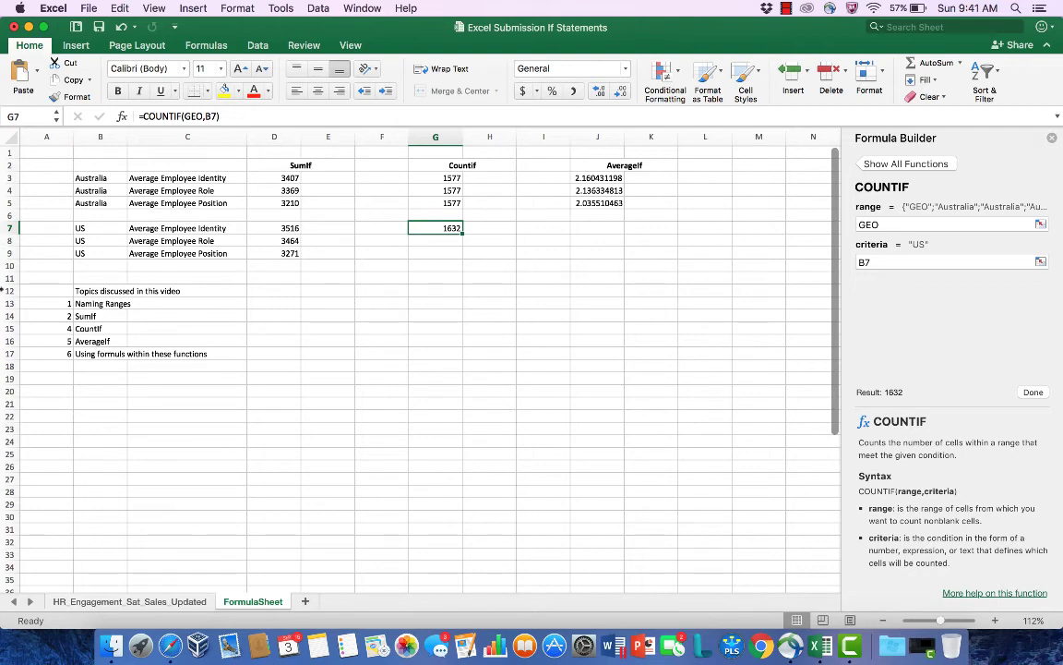
# Step: View the HR_Engagement_Sat_Sales_Updated sheet, and review the COUNTIF, SUMIF and AVERAGEIF formulas in G7, D3, G3 and J3 of FormulaSheet
pyautogui.click(116, 601)
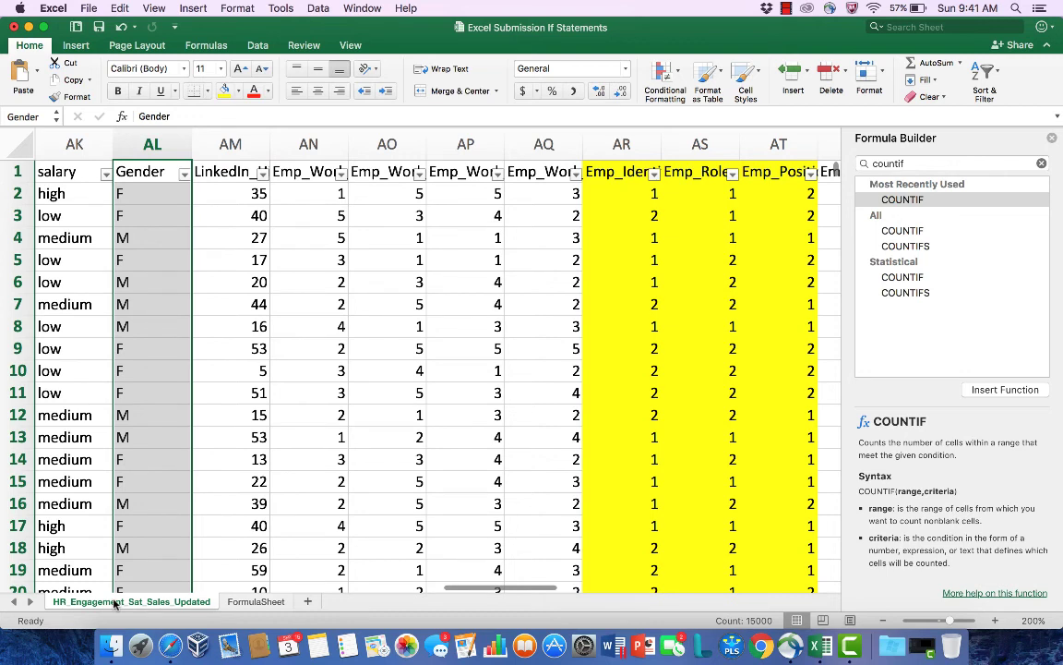
pyautogui.click(251, 601)
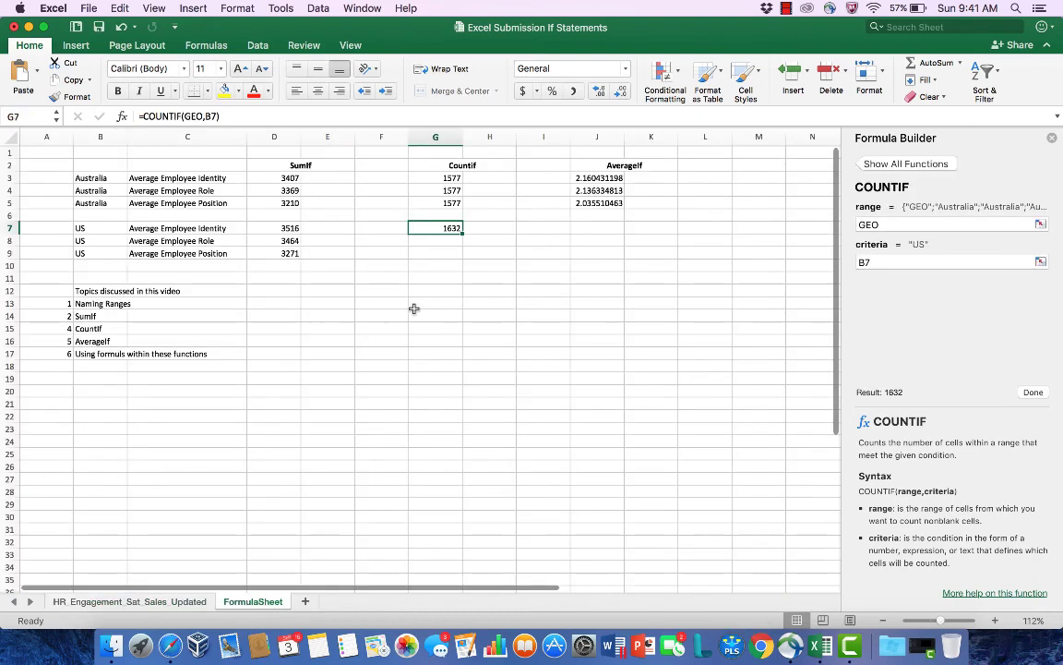
pyautogui.click(433, 255)
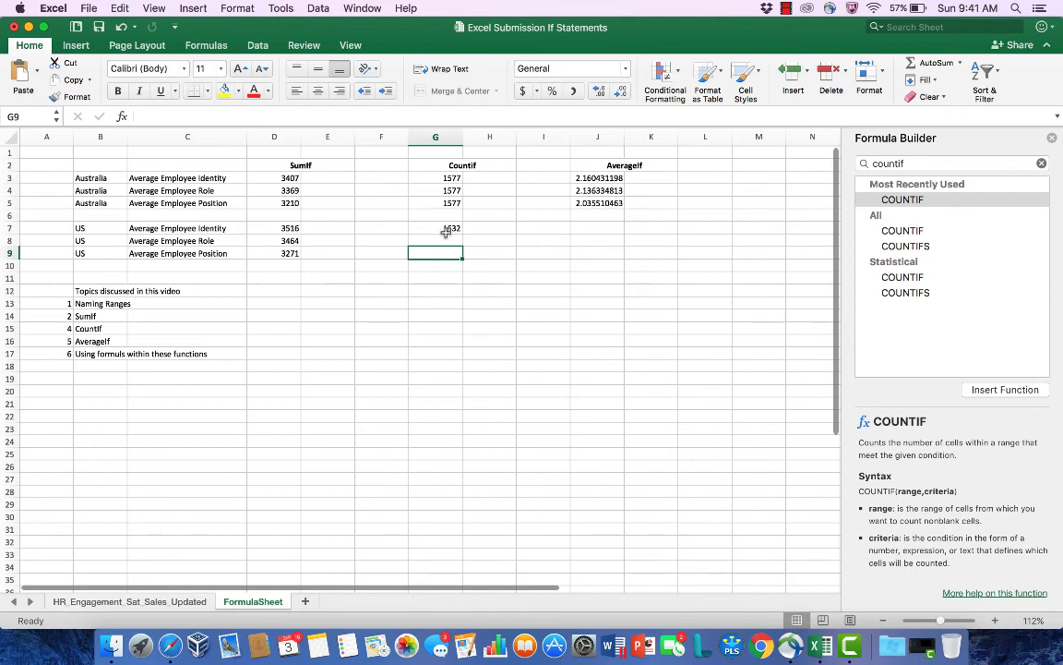
pyautogui.click(446, 229)
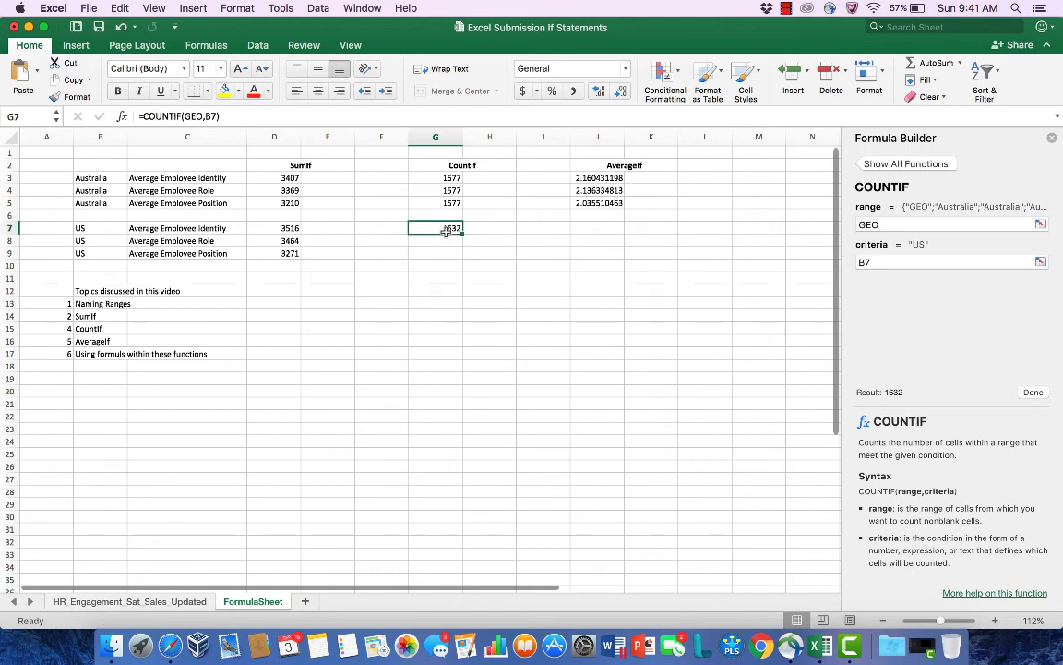
pyautogui.click(279, 175)
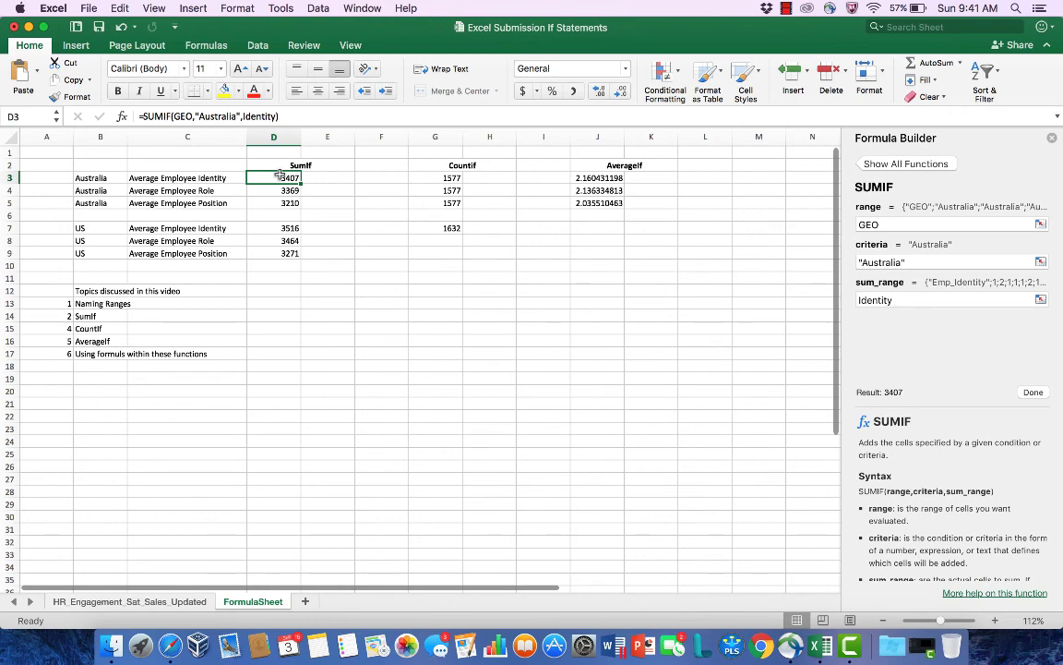
pyautogui.click(447, 177)
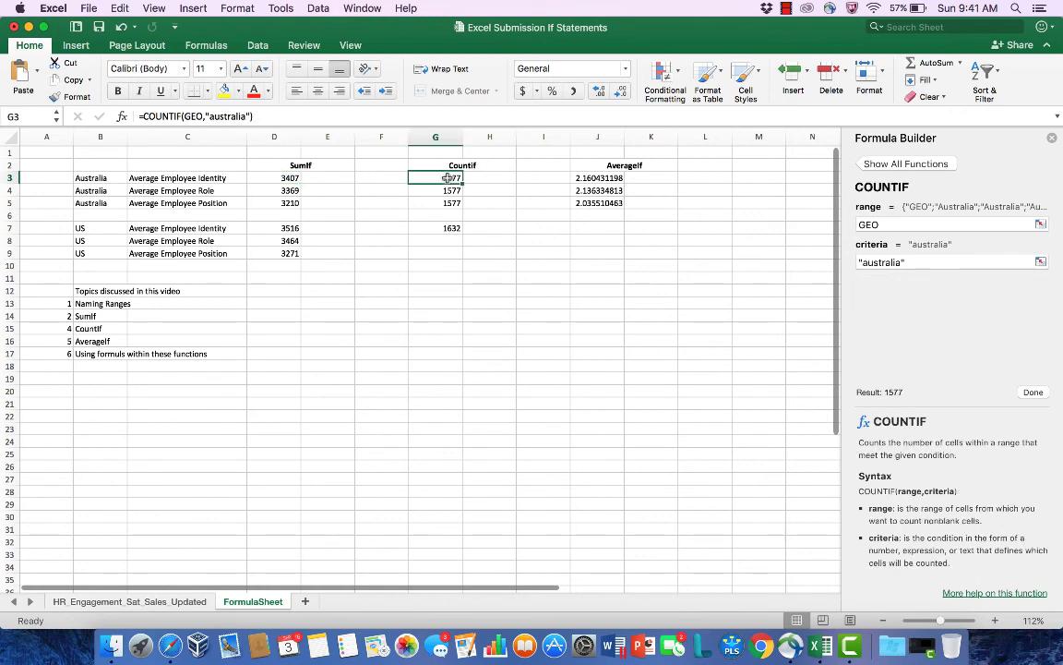
pyautogui.click(615, 178)
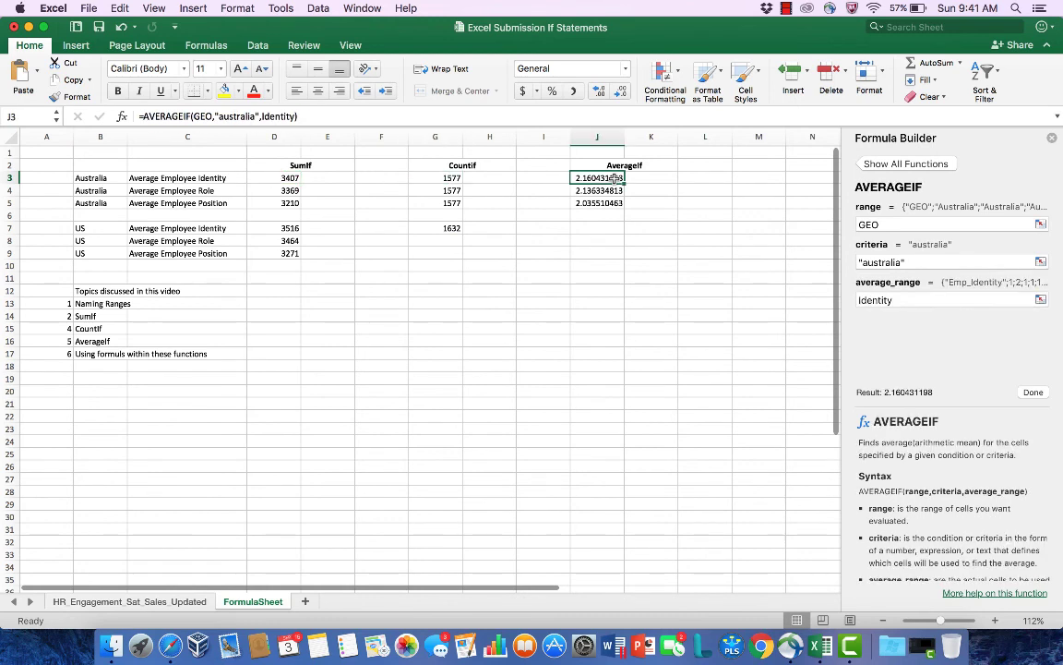